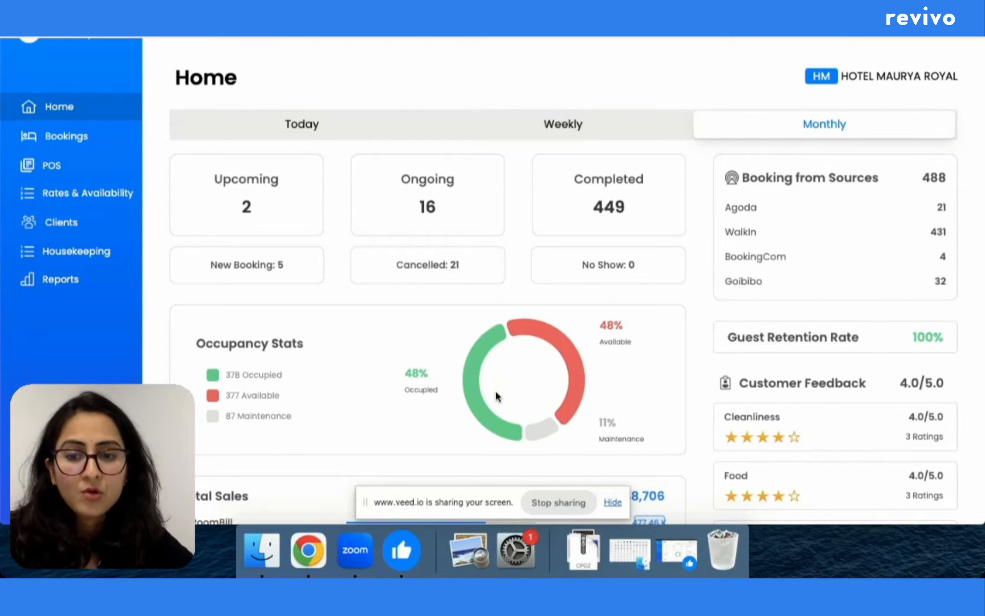
# Step: Go to Bookings, glance at the weekly occupancy calendar, then return to the upcoming bookings list
pyautogui.scroll(-5, 494, 392)
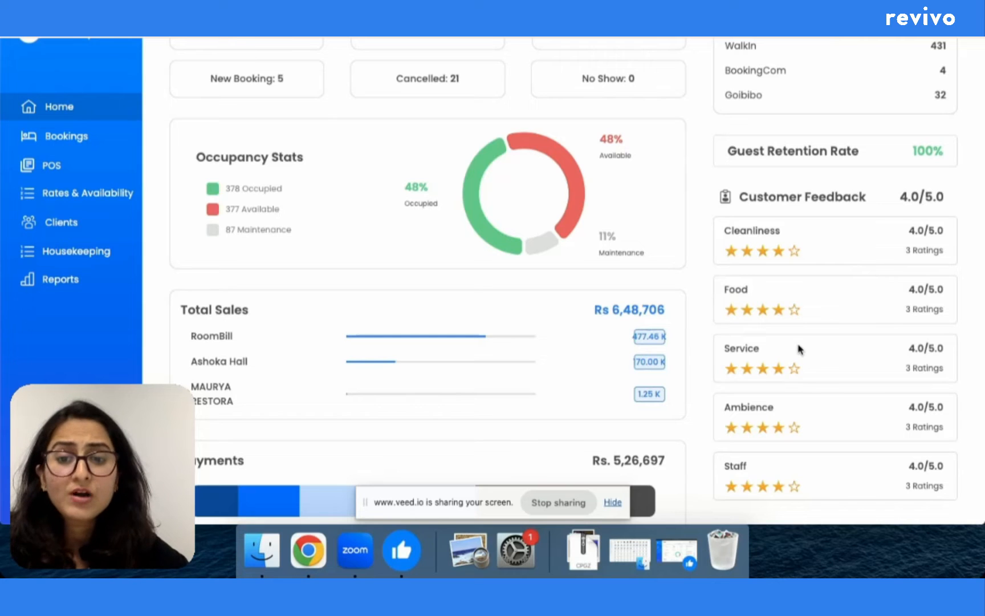
pyautogui.scroll(-2, 566, 405)
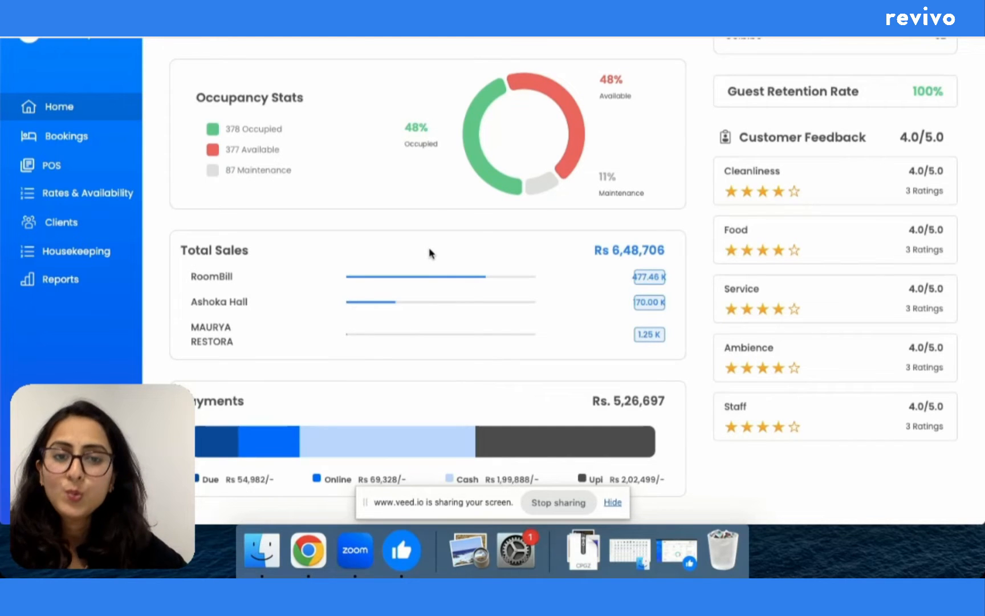
pyautogui.scroll(5, 548, 197)
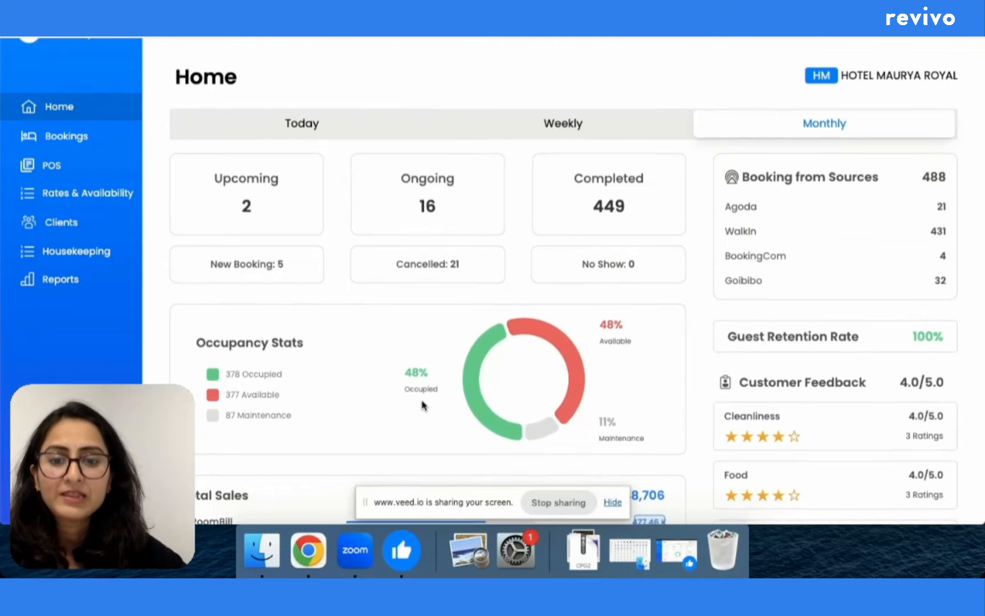
pyautogui.scroll(-5, 422, 406)
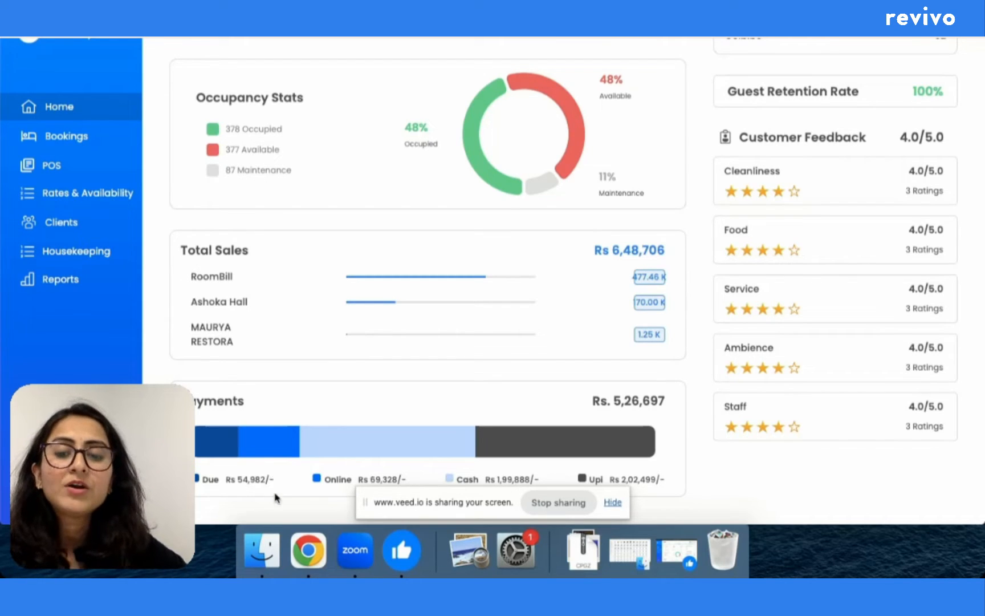
pyautogui.scroll(5, 456, 371)
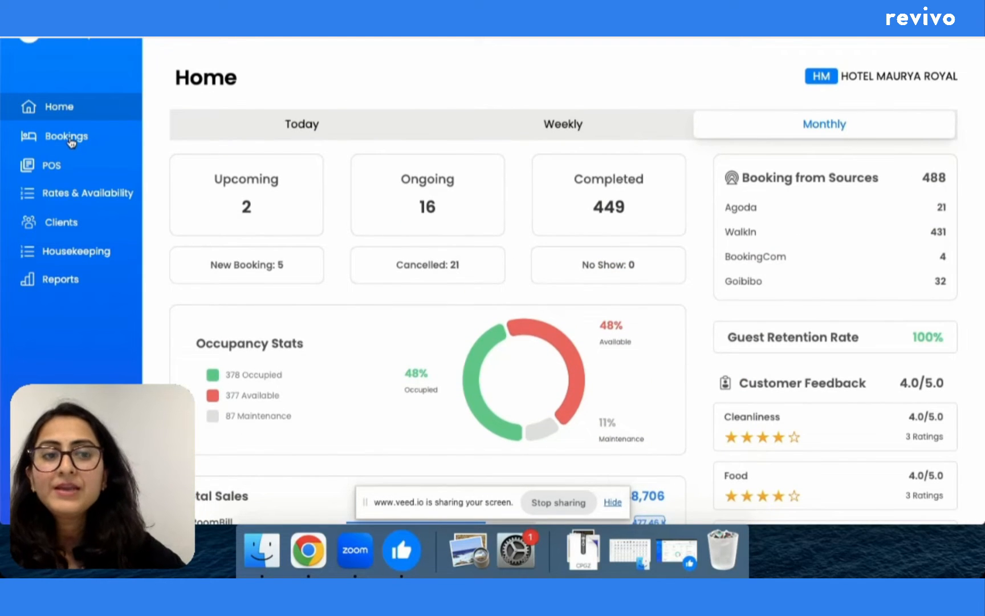
pyautogui.click(67, 137)
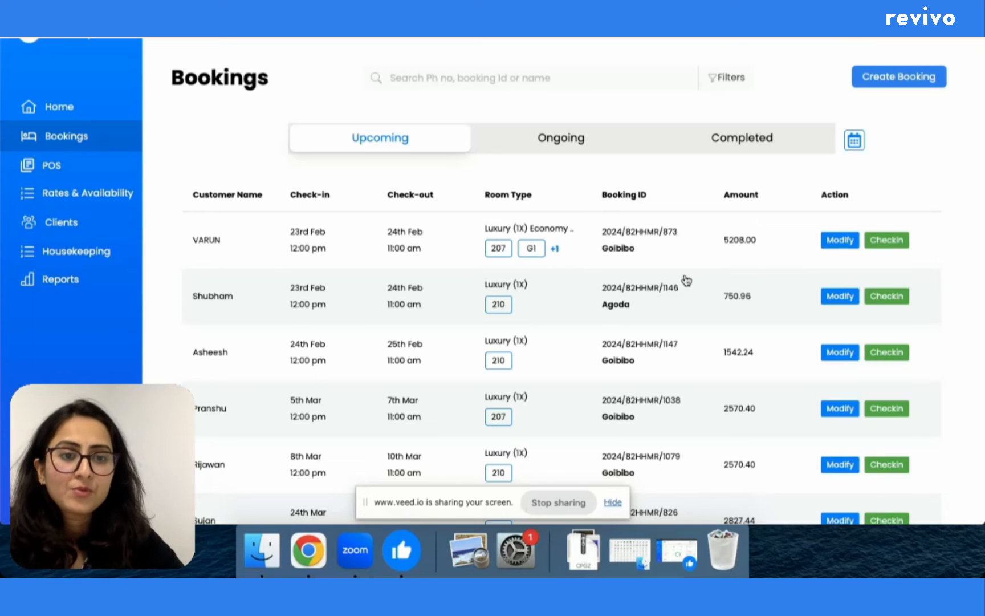
pyautogui.click(854, 144)
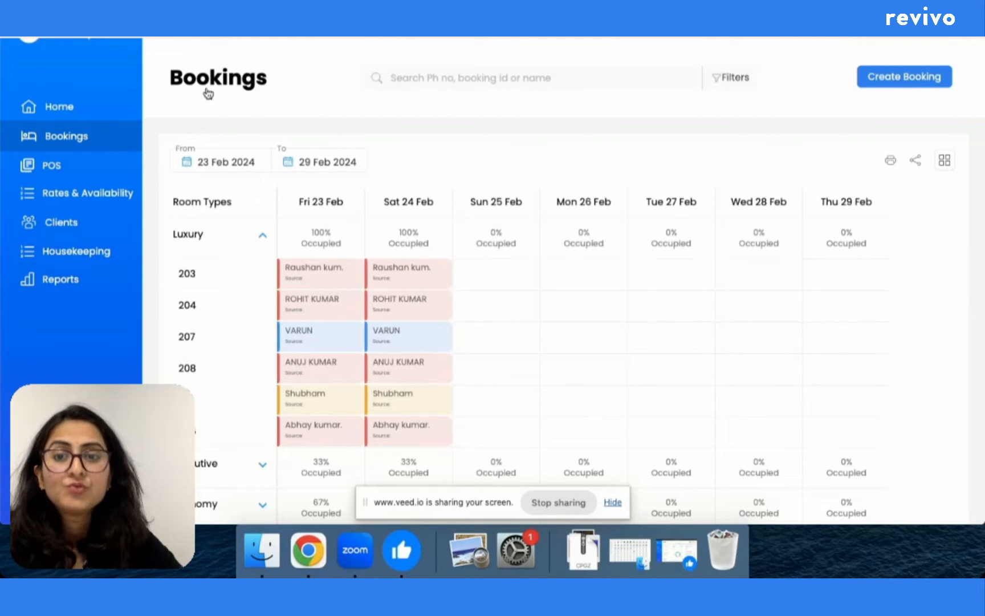
pyautogui.click(83, 137)
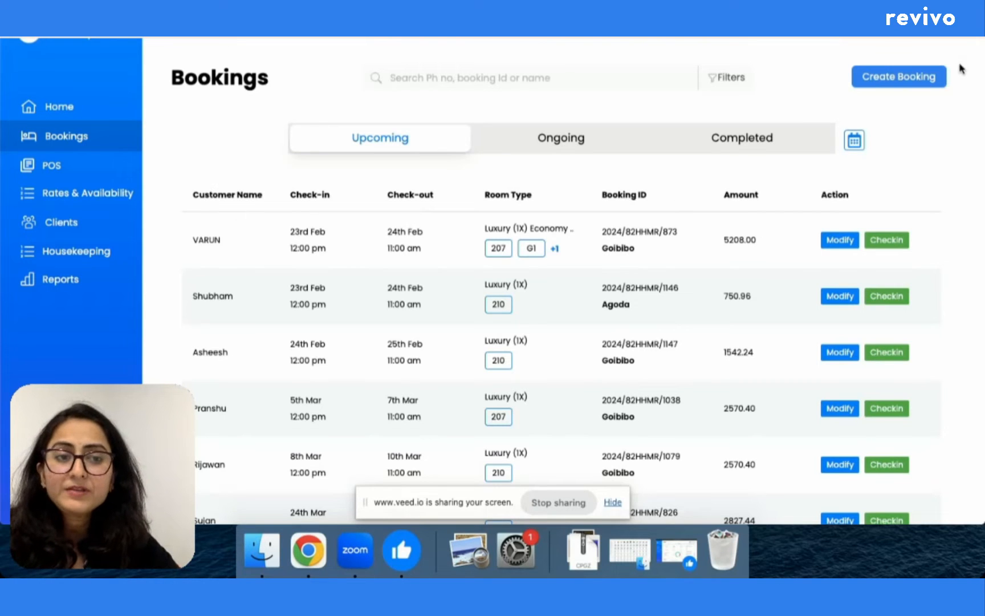
# Step: Start a new 23–24 Feb booking with meal plan EP and one Executive room, 102
pyautogui.click(898, 82)
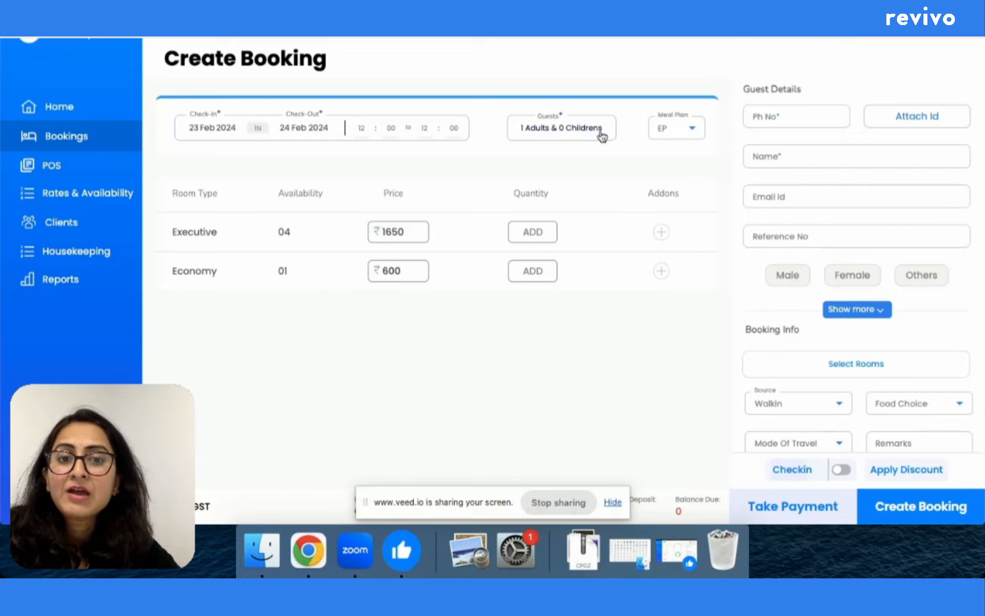
pyautogui.click(693, 130)
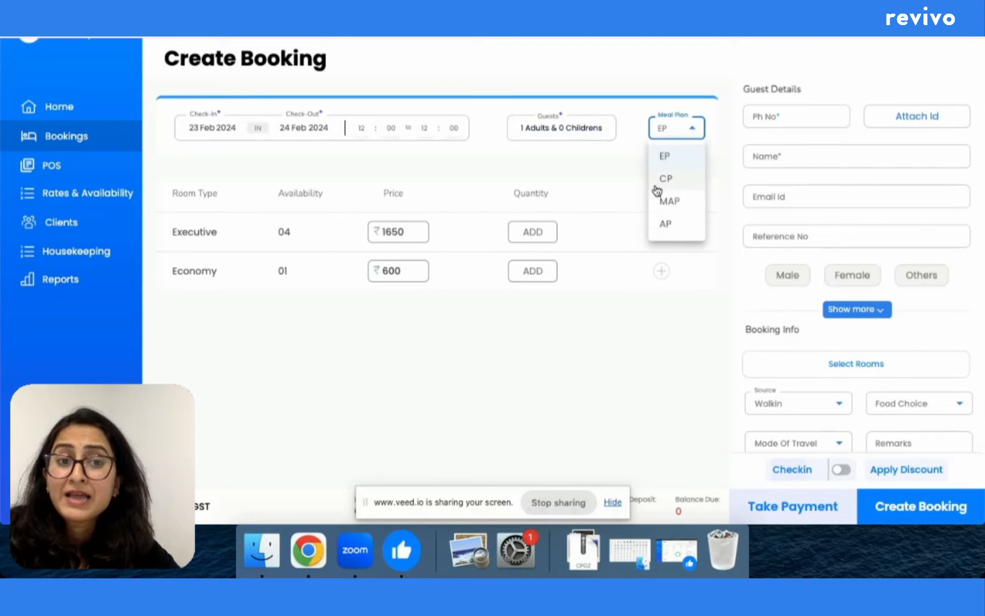
pyautogui.click(494, 166)
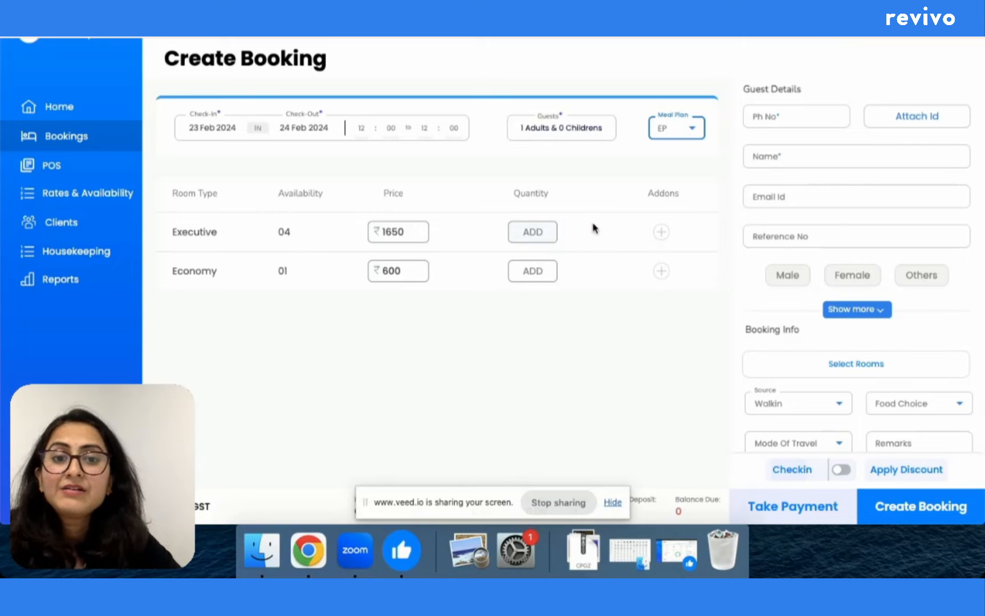
pyautogui.click(533, 232)
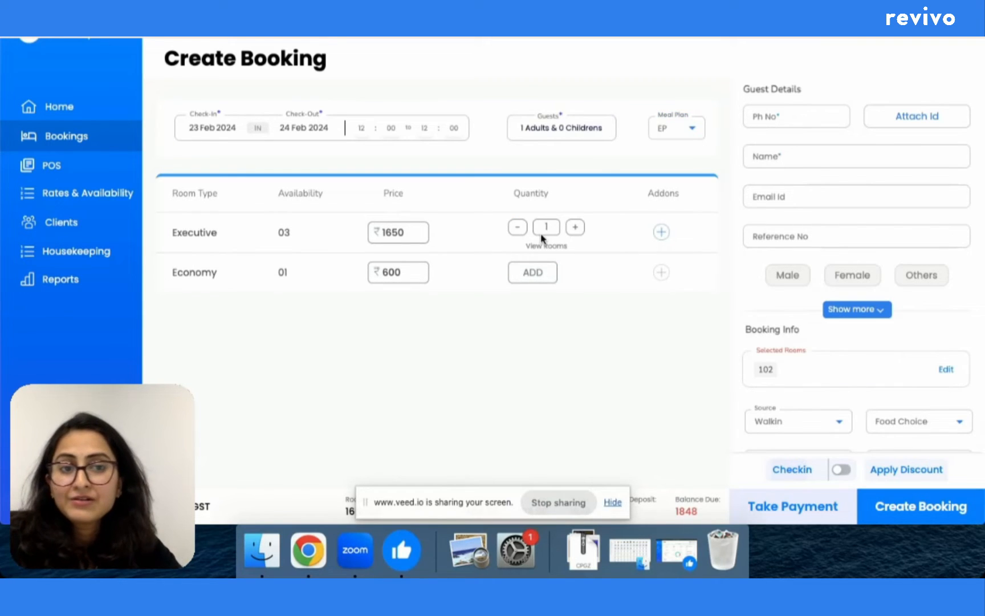
pyautogui.click(776, 118)
pyautogui.click(776, 119)
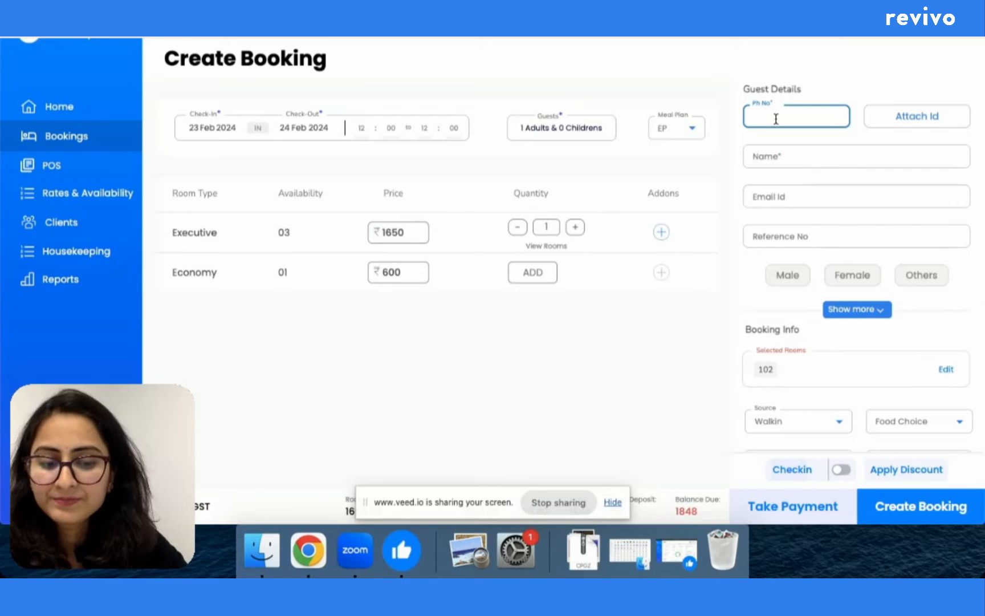
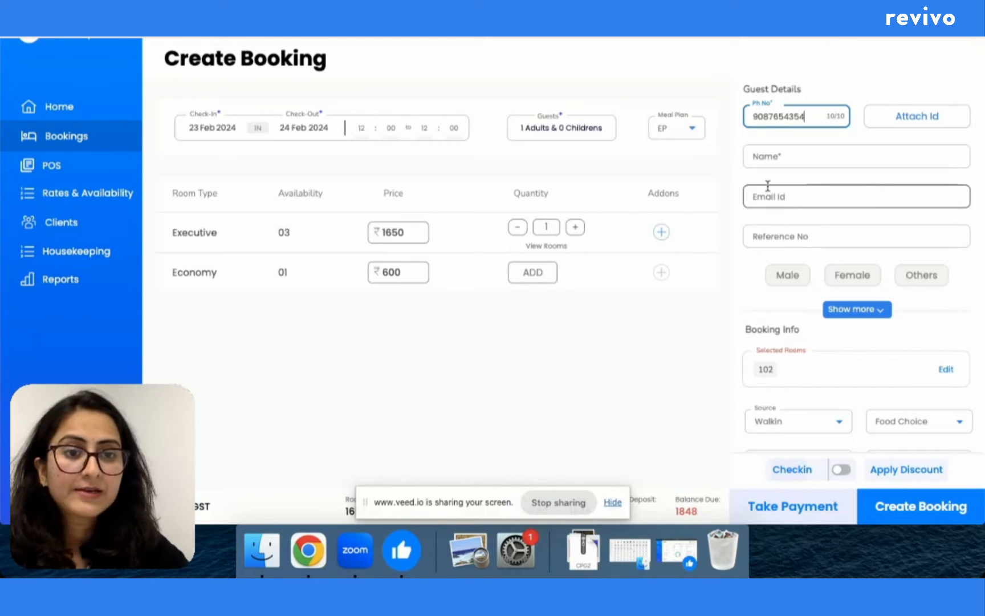
# Step: Enter the guest's phone number, name, e-mail and reference number, and set gender to Male
pyautogui.click(780, 155)
pyautogui.write('a')
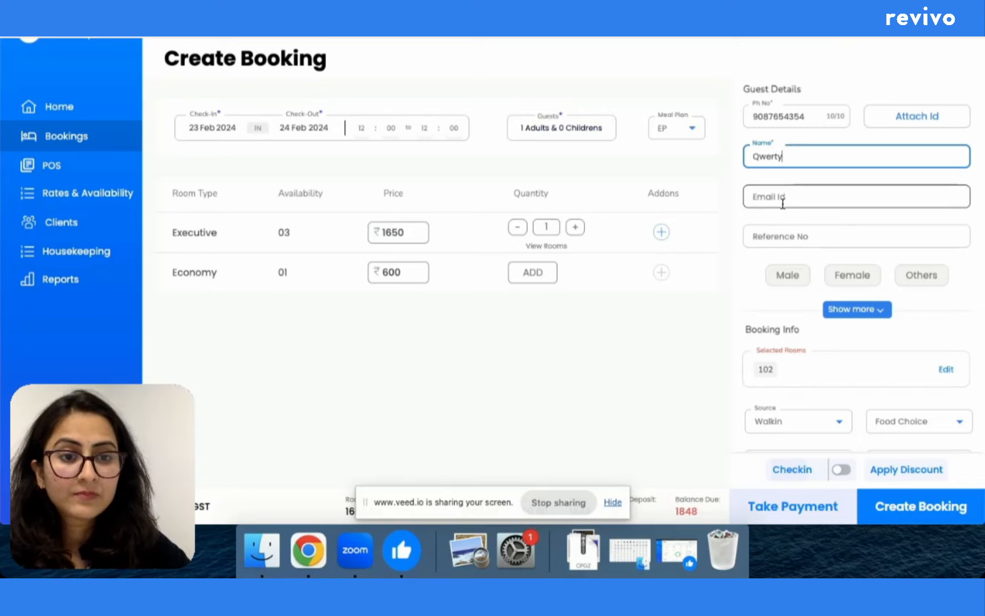
pyautogui.click(783, 199)
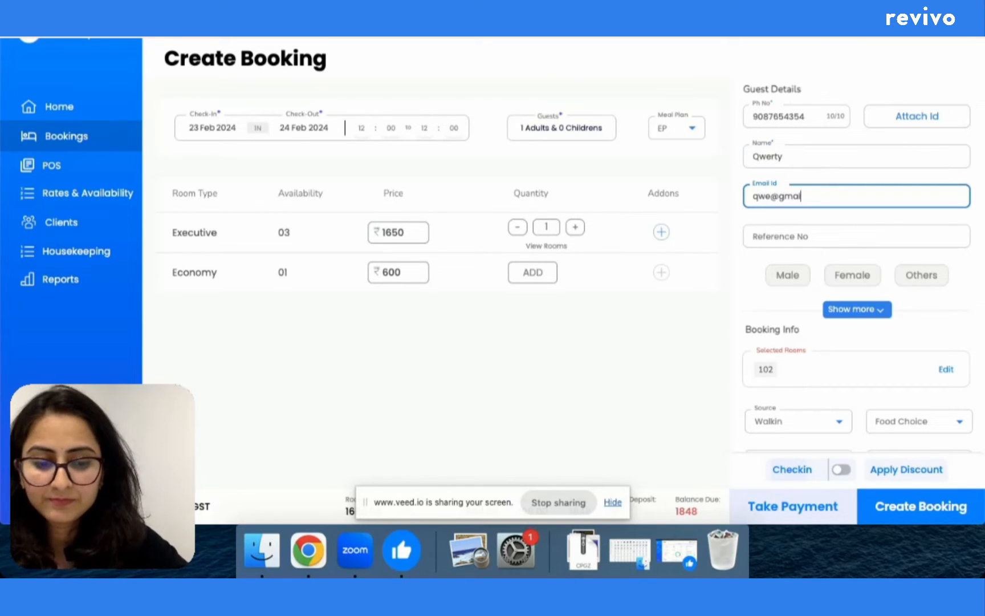
pyautogui.click(762, 235)
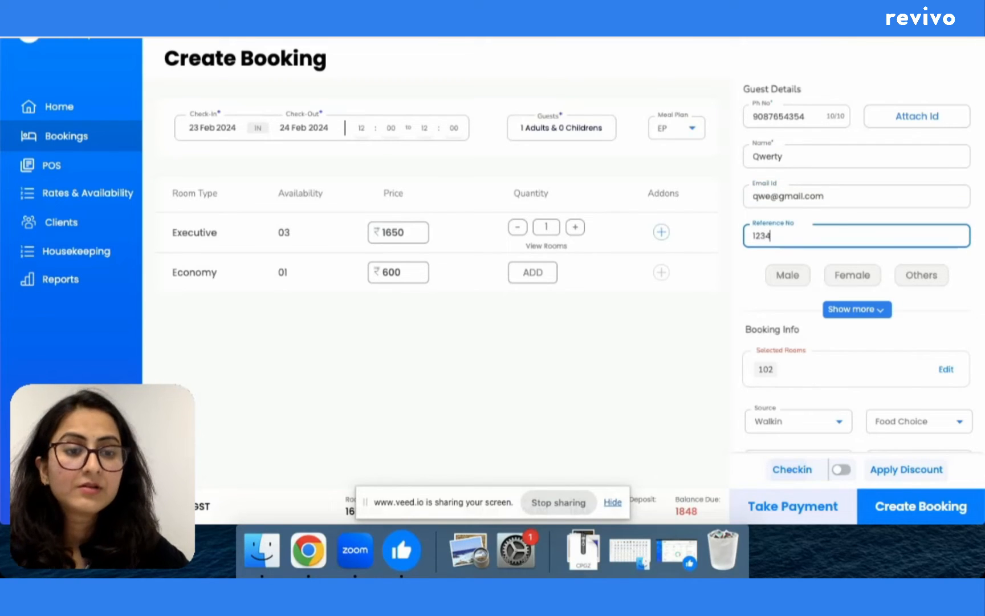
pyautogui.write('1234')
pyautogui.click(792, 285)
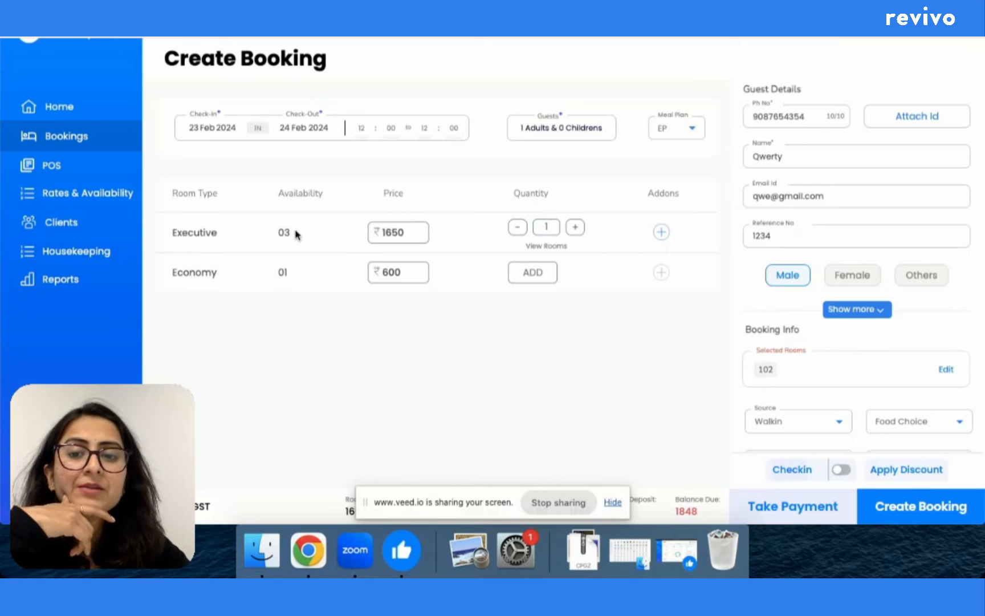
# Step: Raise the booking to two Executive rooms, 102 and 103, keeping the source as Walkin
pyautogui.click(576, 229)
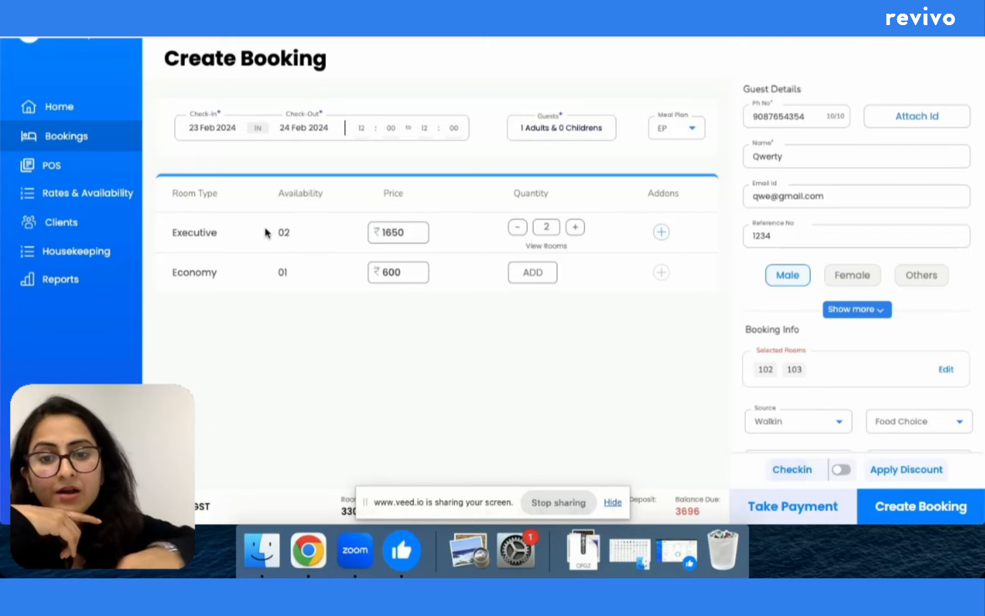
pyautogui.click(807, 426)
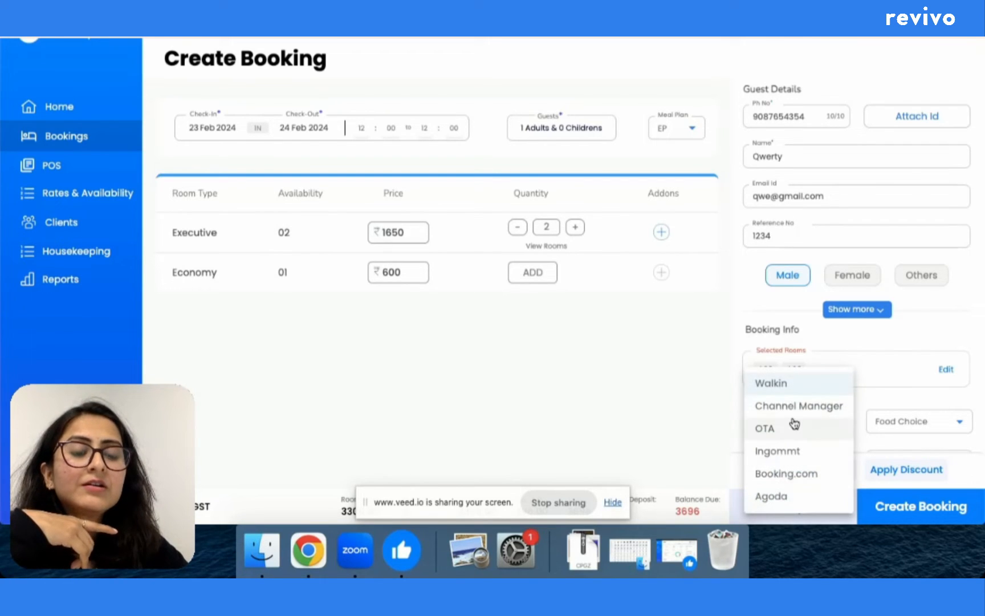
pyautogui.click(708, 398)
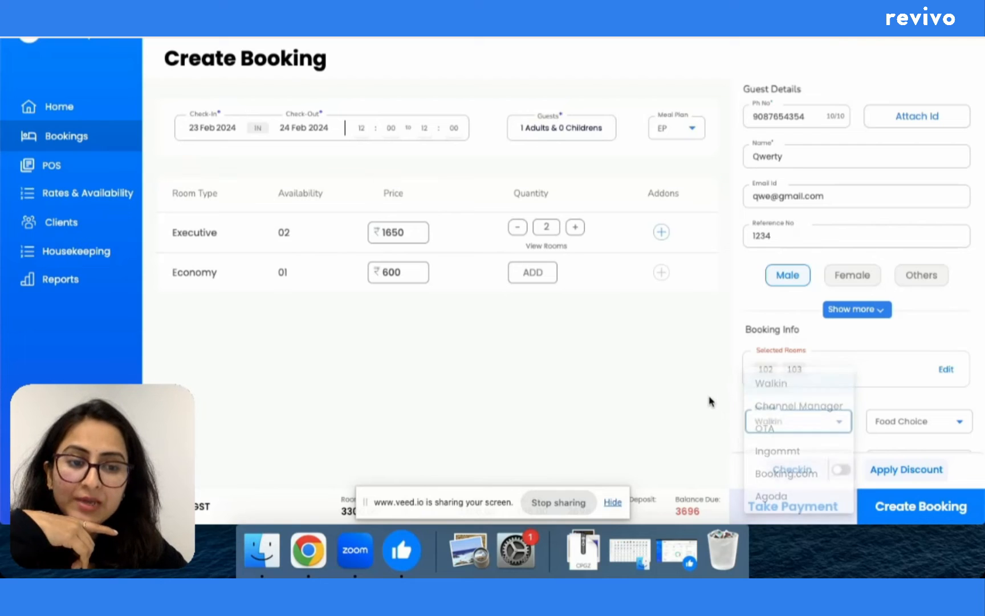
pyautogui.scroll(-3, 627, 378)
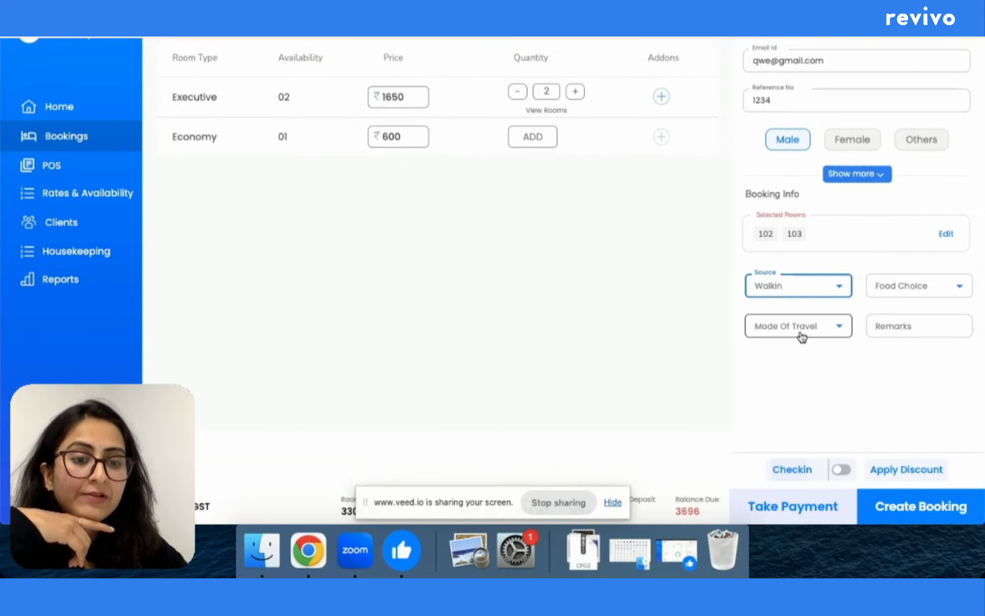
pyautogui.click(907, 471)
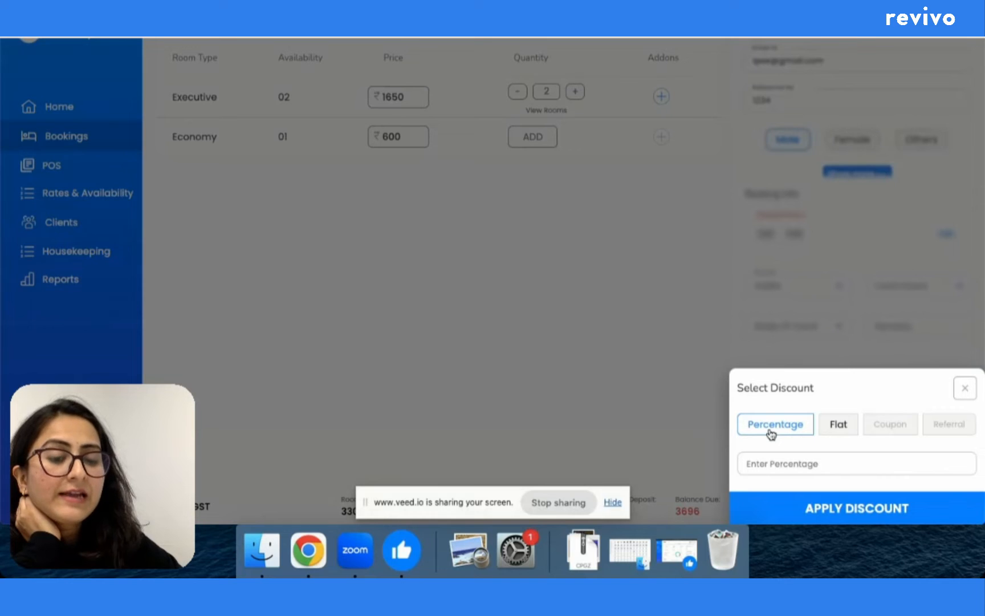
# Step: Apply a 5% percentage discount of 165.00, dropping the balance due to 3511
pyautogui.click(771, 433)
pyautogui.click(769, 463)
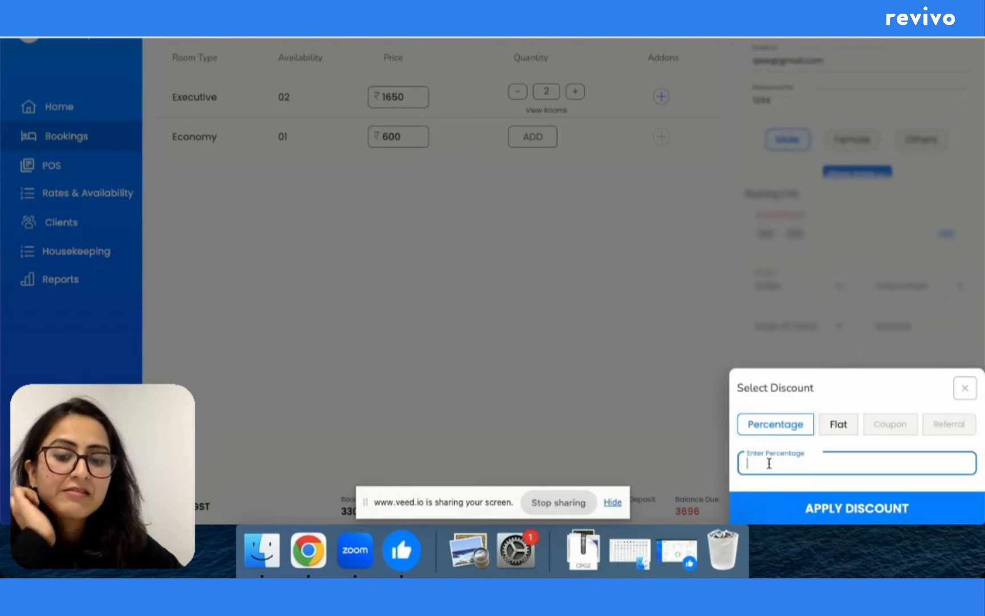
pyautogui.click(843, 427)
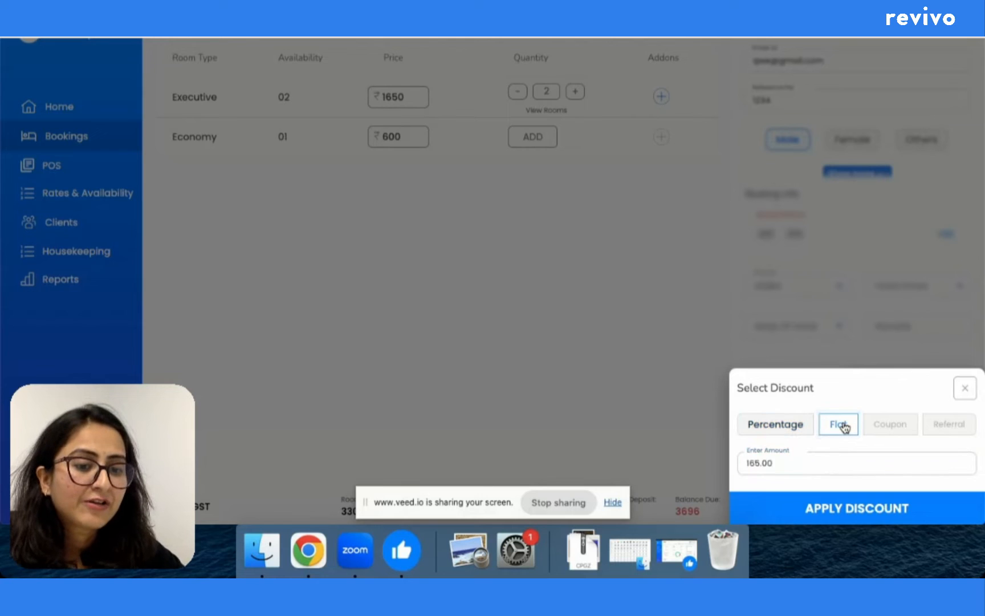
pyautogui.click(780, 431)
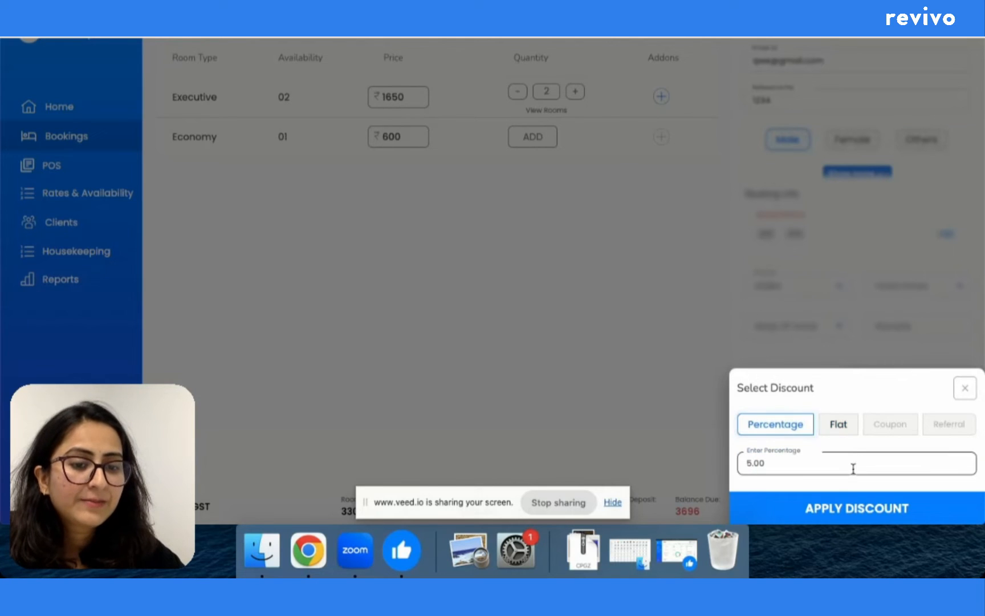
pyautogui.click(830, 517)
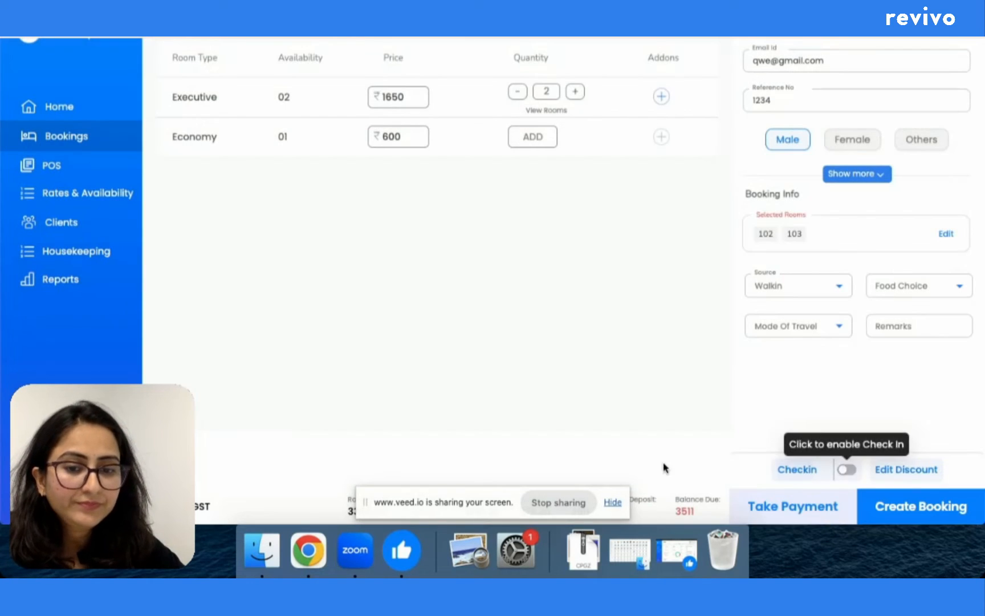
pyautogui.click(612, 503)
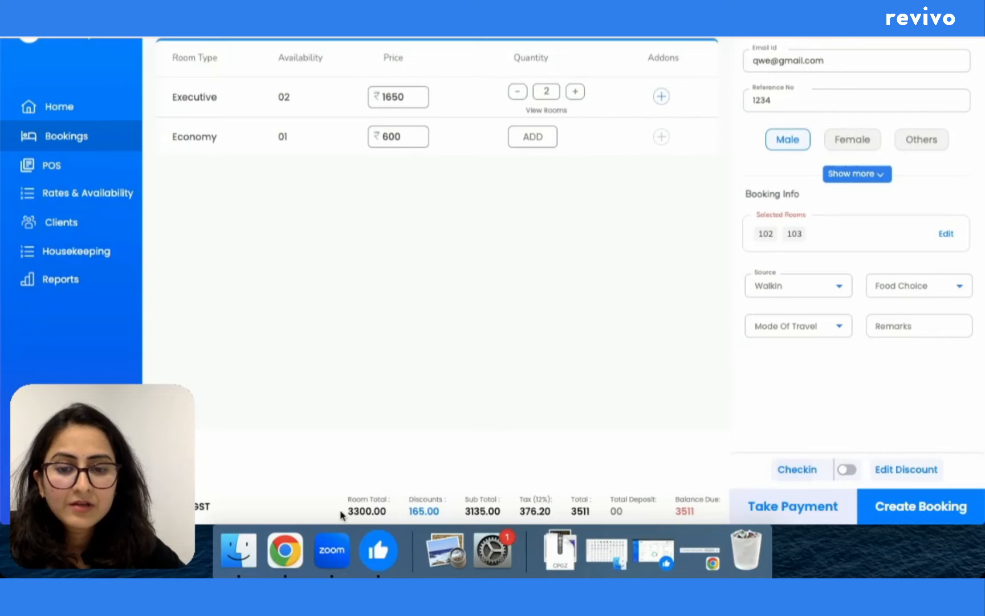
# Step: Record a 500 Cash payment, leaving 3011 due, and create the booking
pyautogui.click(812, 506)
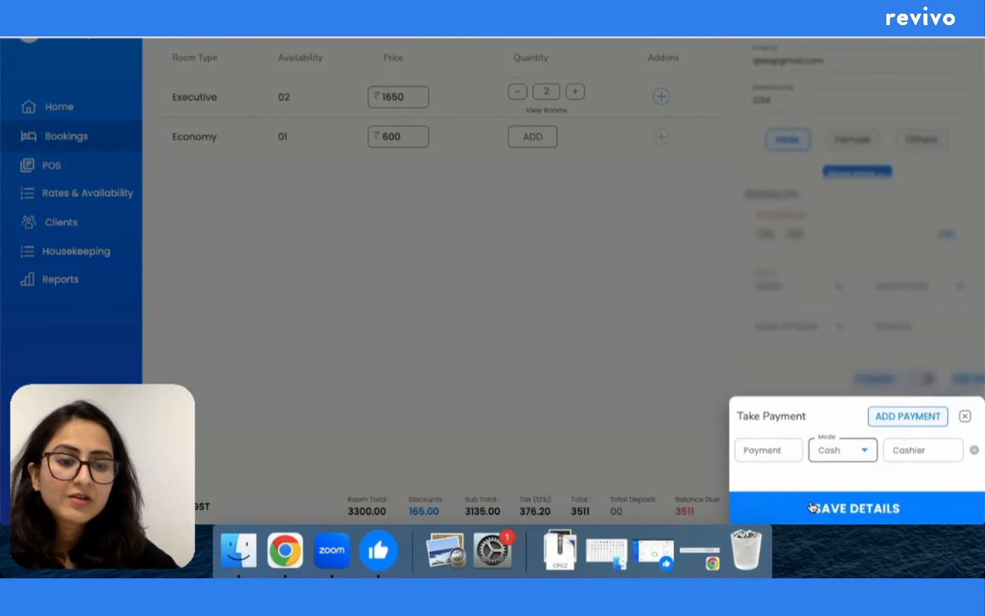
pyautogui.click(785, 455)
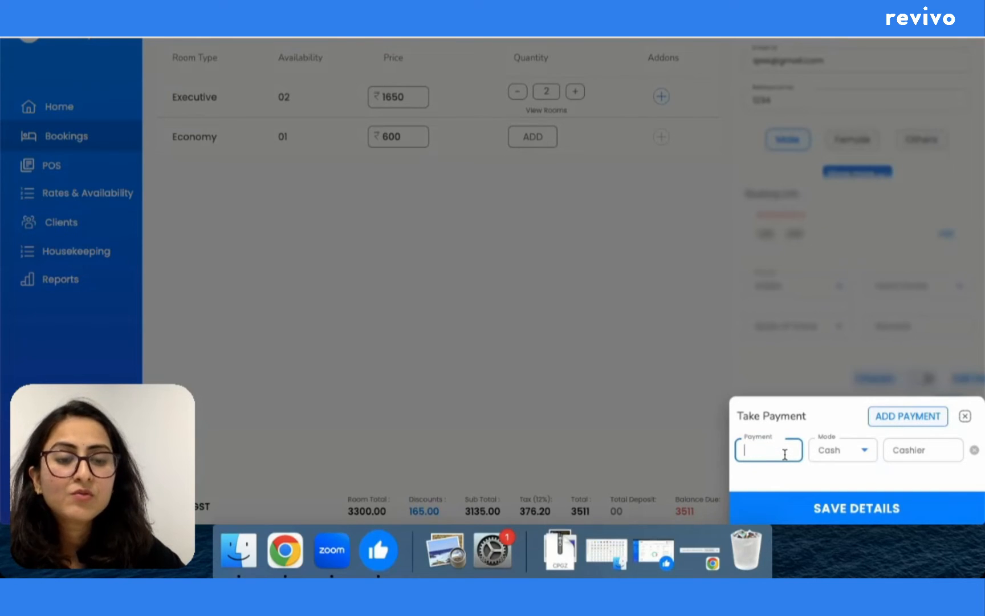
pyautogui.click(868, 452)
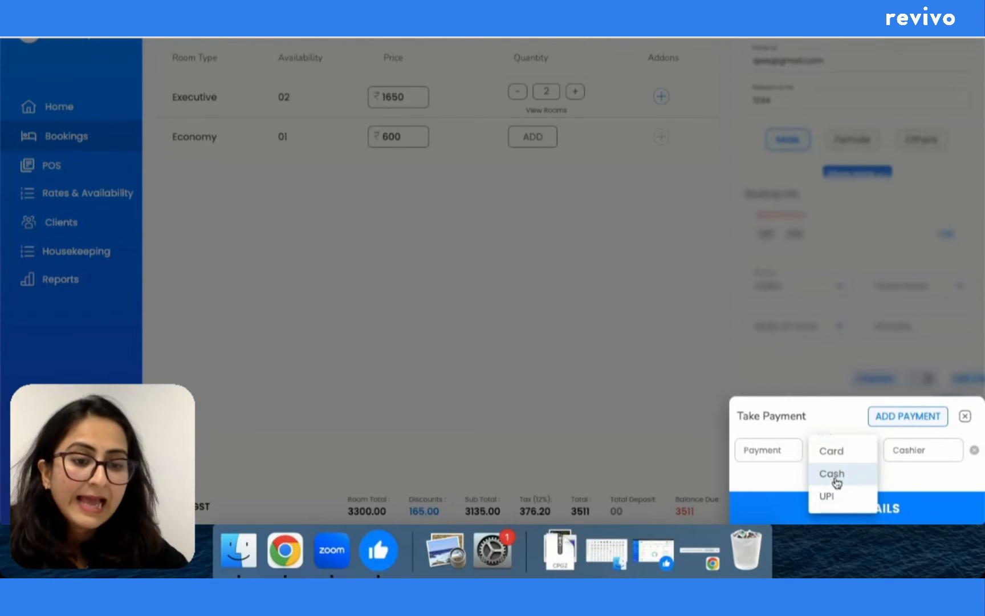
pyautogui.click(780, 450)
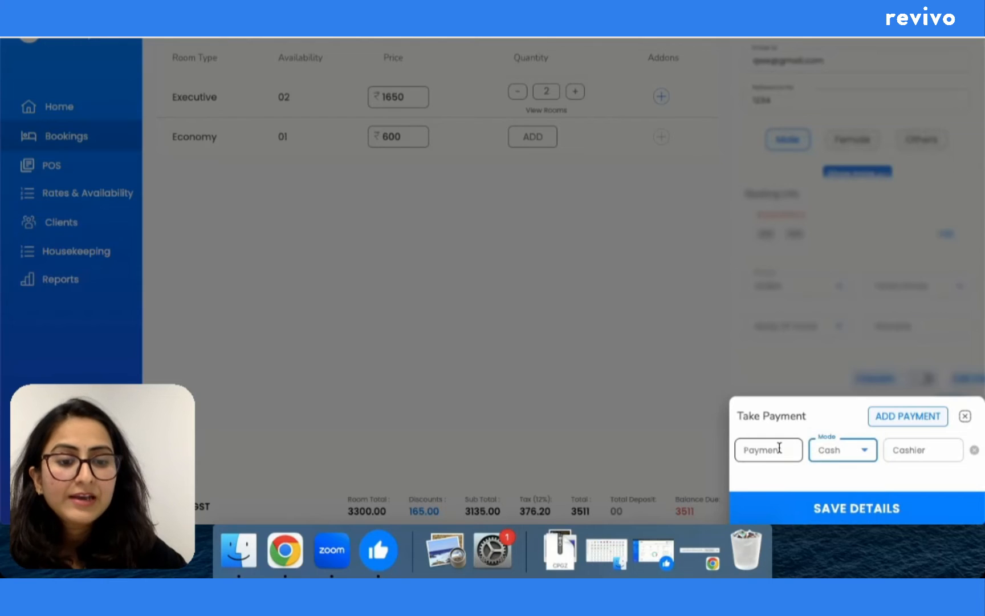
pyautogui.click(779, 448)
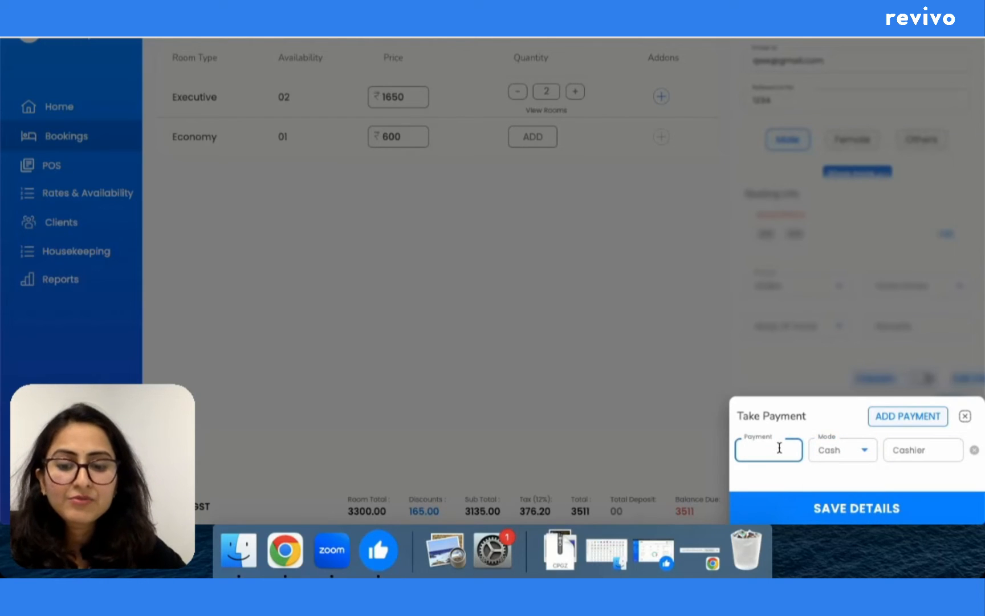
pyautogui.write('500')
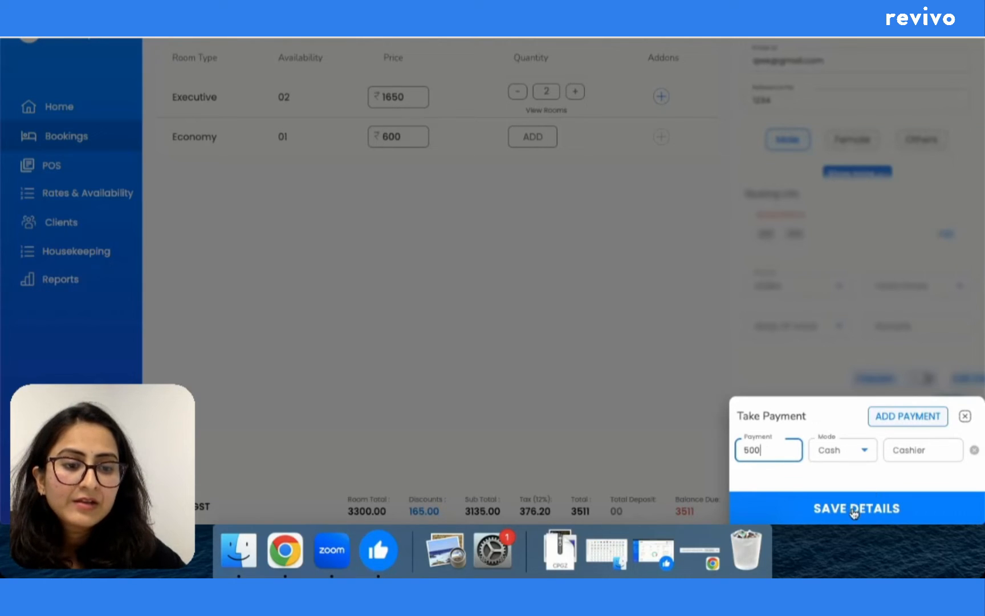
pyautogui.click(840, 520)
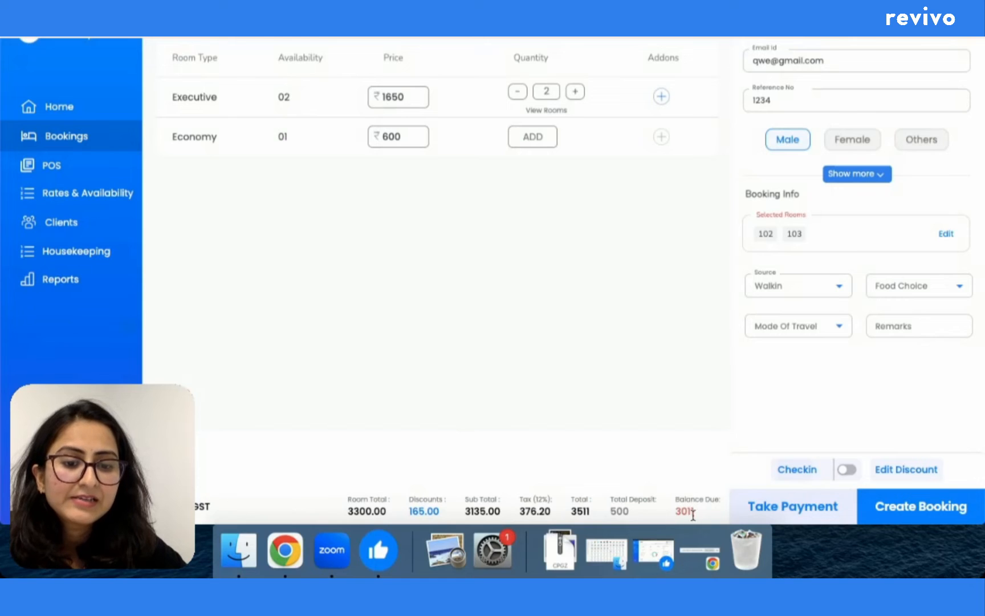
pyautogui.click(910, 509)
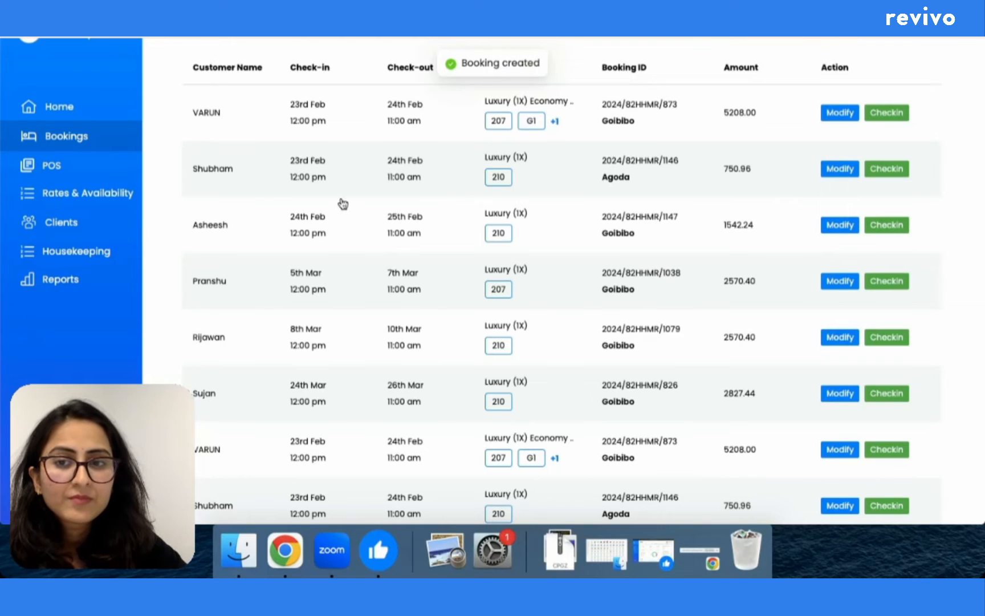
# Step: Scroll through the Upcoming bookings to locate the two-room Executive walk-in booking
pyautogui.scroll(-3, 360, 424)
pyautogui.scroll(-15, 362, 424)
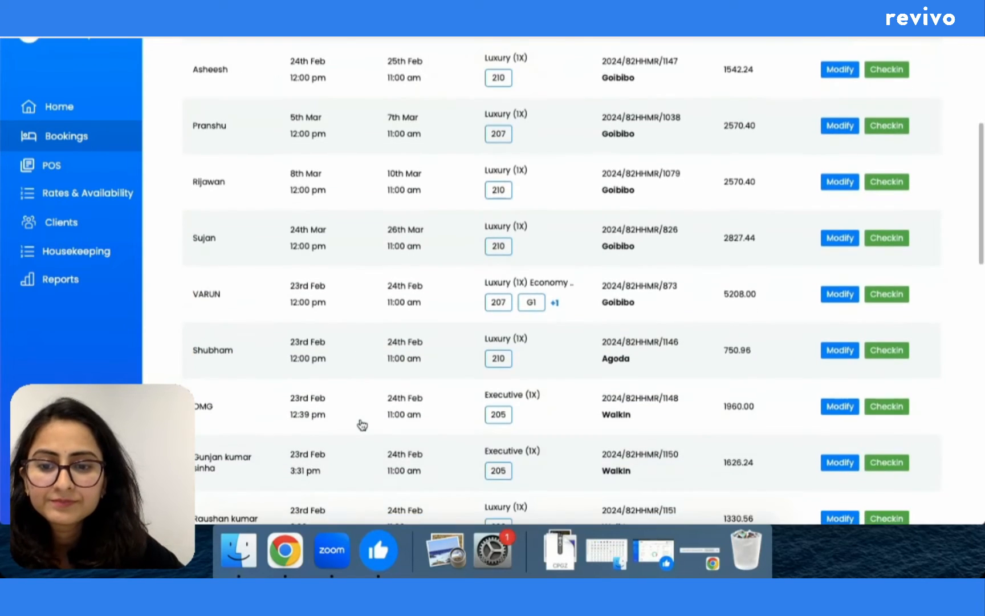
pyautogui.scroll(-17, 362, 424)
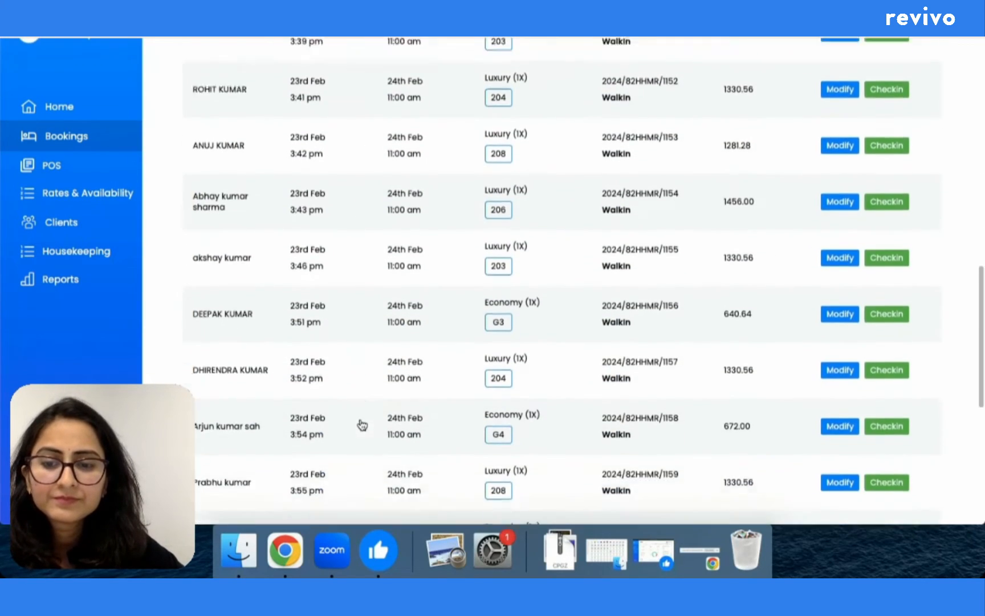
pyautogui.scroll(11, 362, 424)
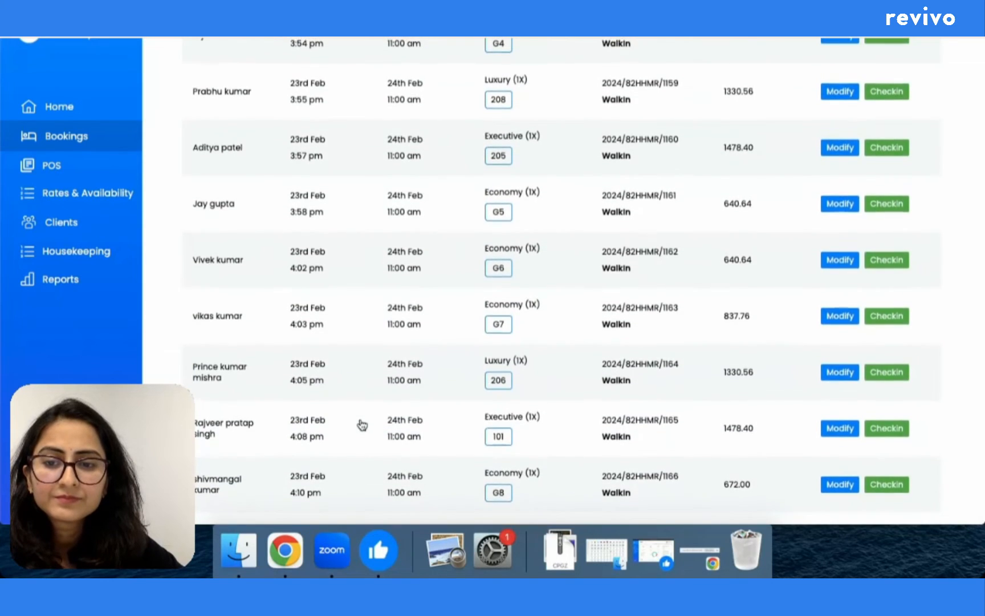
pyautogui.scroll(20, 362, 424)
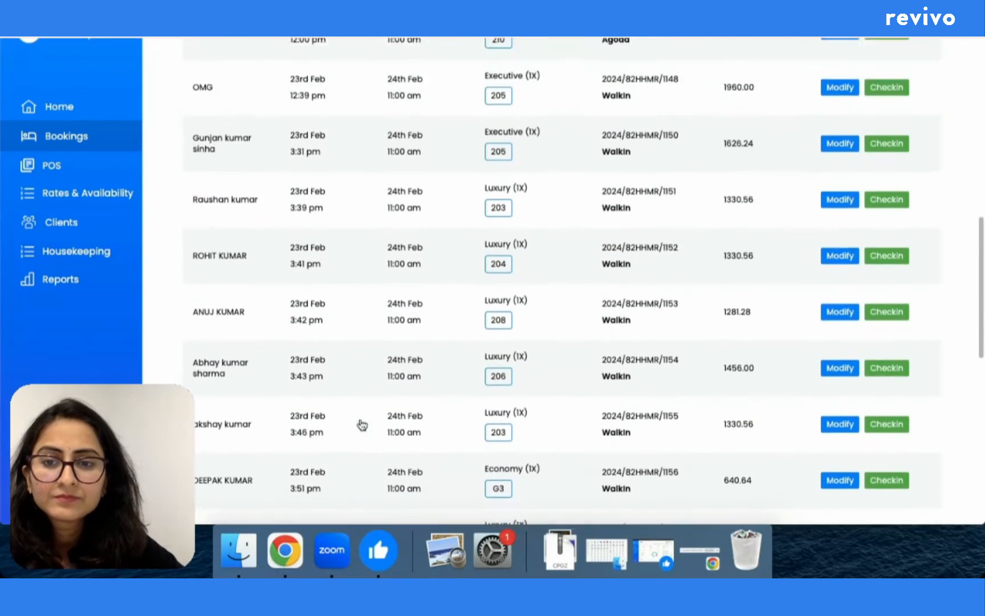
pyautogui.scroll(6, 362, 425)
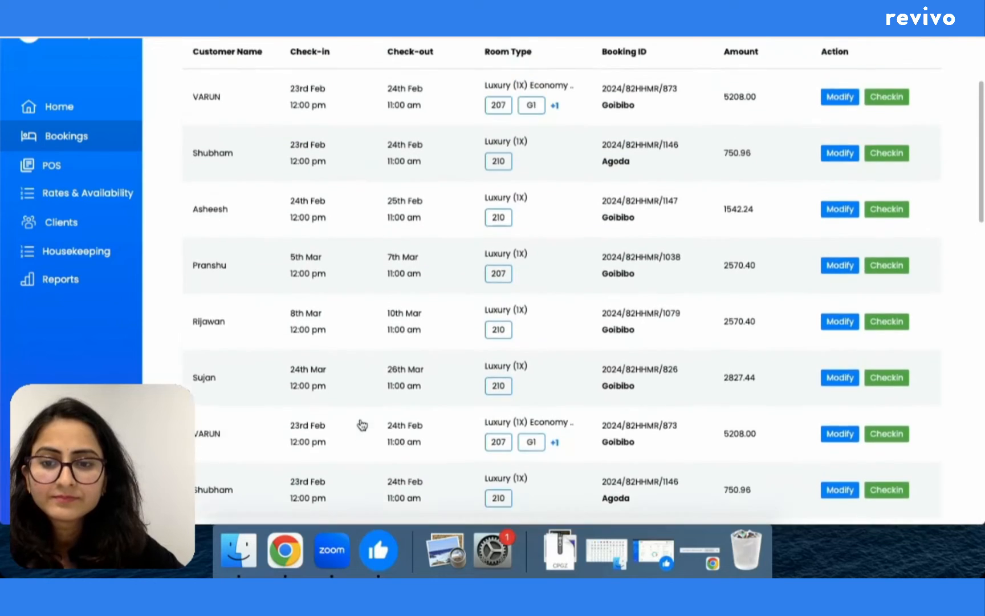
pyautogui.scroll(2, 362, 424)
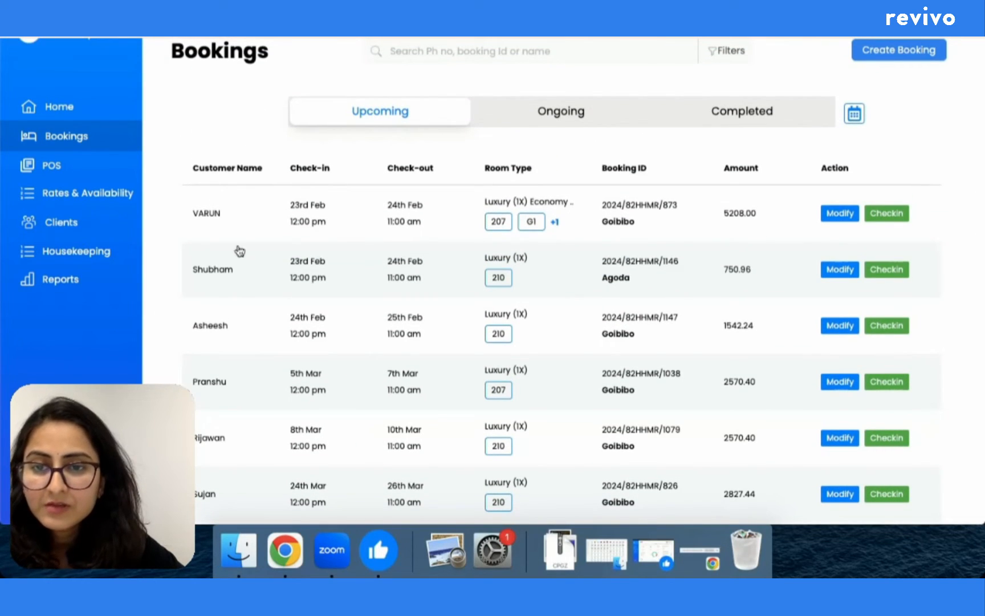
pyautogui.scroll(-8, 290, 387)
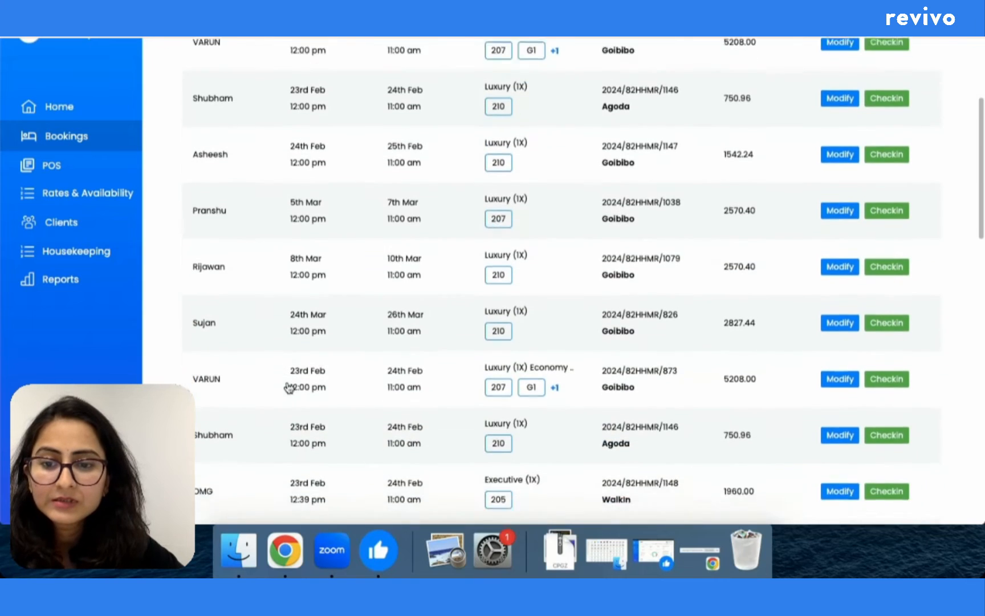
pyautogui.scroll(-13, 289, 388)
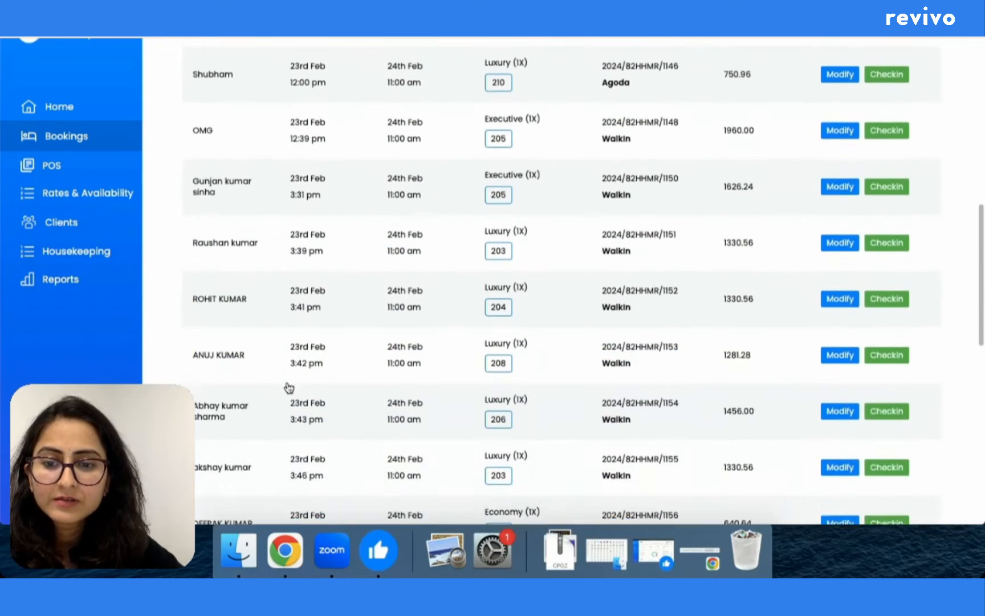
pyautogui.scroll(-9, 290, 388)
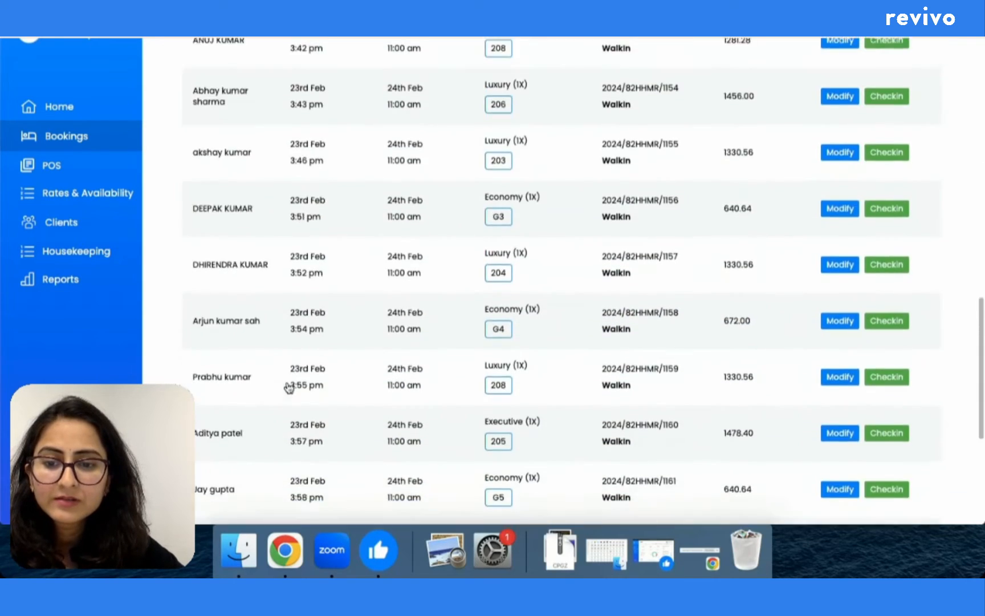
pyautogui.scroll(-7, 289, 388)
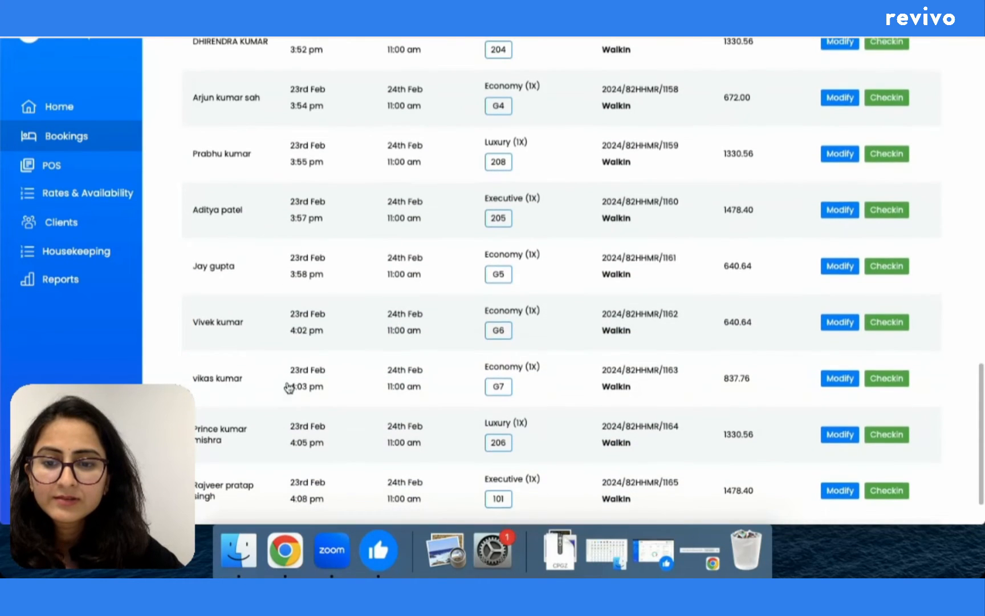
pyautogui.scroll(-2, 290, 388)
pyautogui.scroll(20, 290, 388)
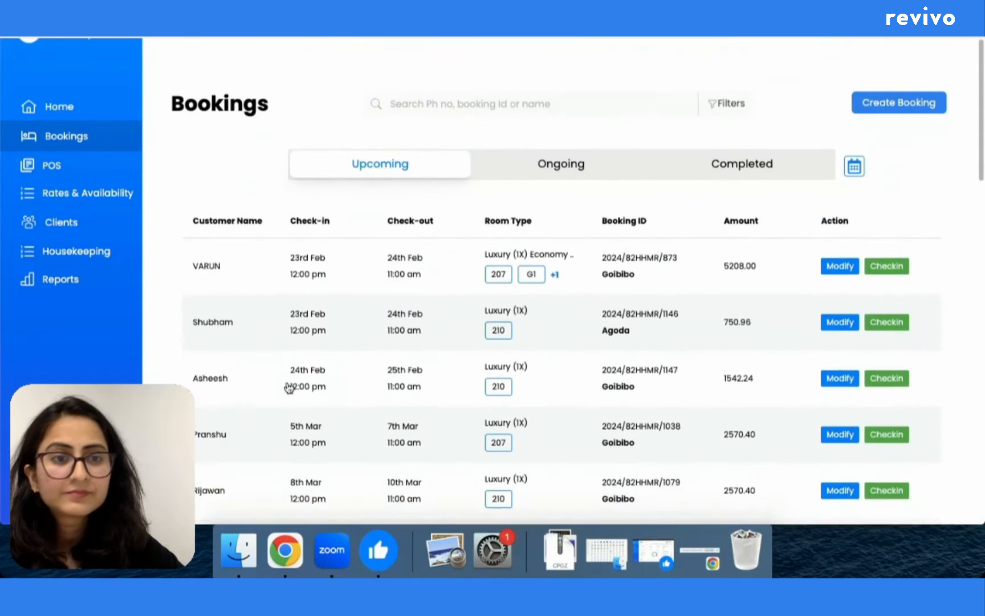
pyautogui.scroll(-1, 290, 388)
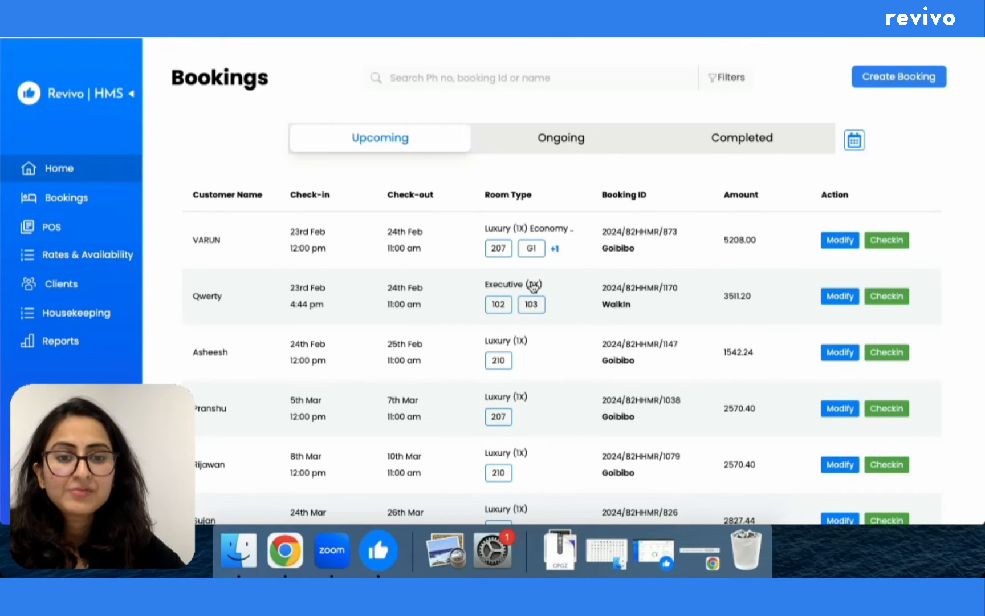
# Step: Open the walk-in booking for Executive rooms 102 and 103 to view its details
pyautogui.click(499, 287)
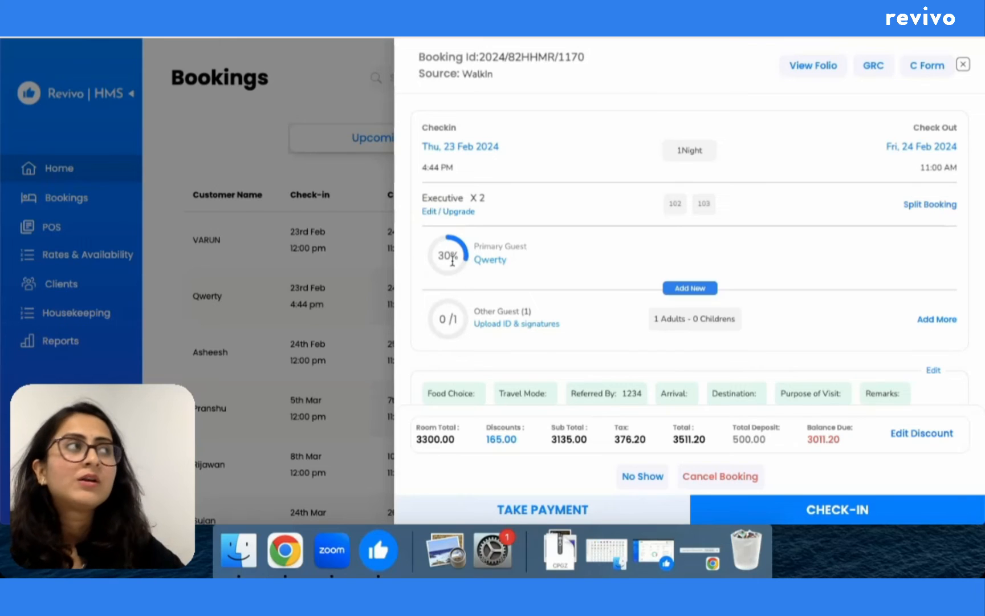
pyautogui.moveTo(452, 261)
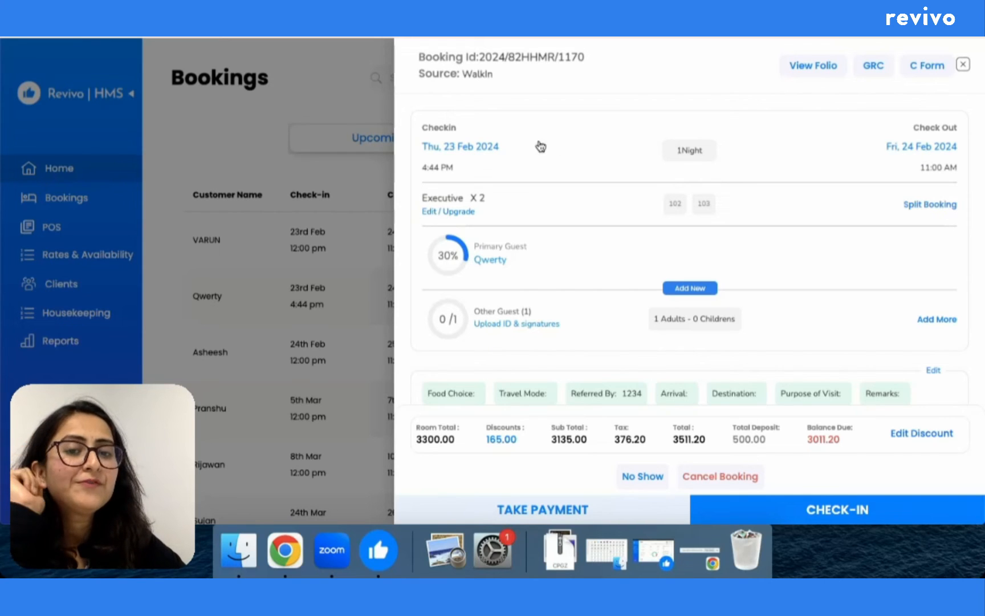
# Step: Change the booking's stay dates to 24–26 Feb 2024, two nights
pyautogui.click(477, 145)
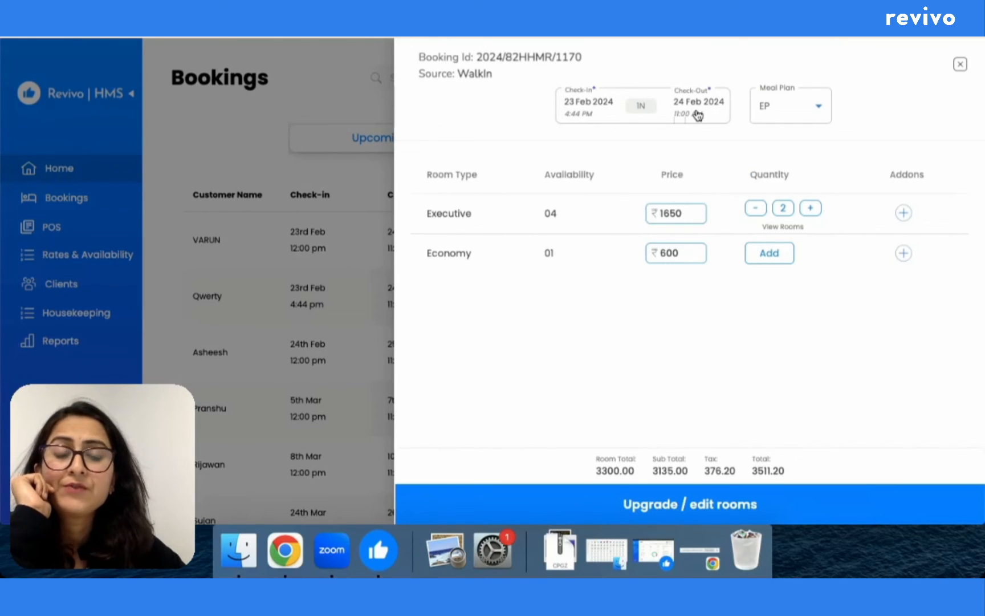
pyautogui.click(596, 102)
pyautogui.click(596, 102)
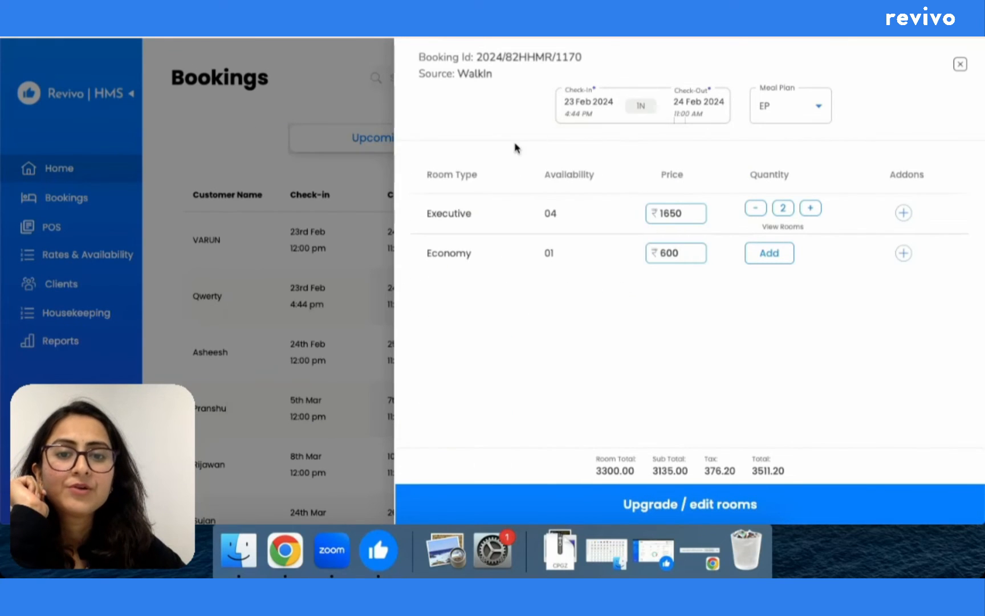
pyautogui.click(579, 106)
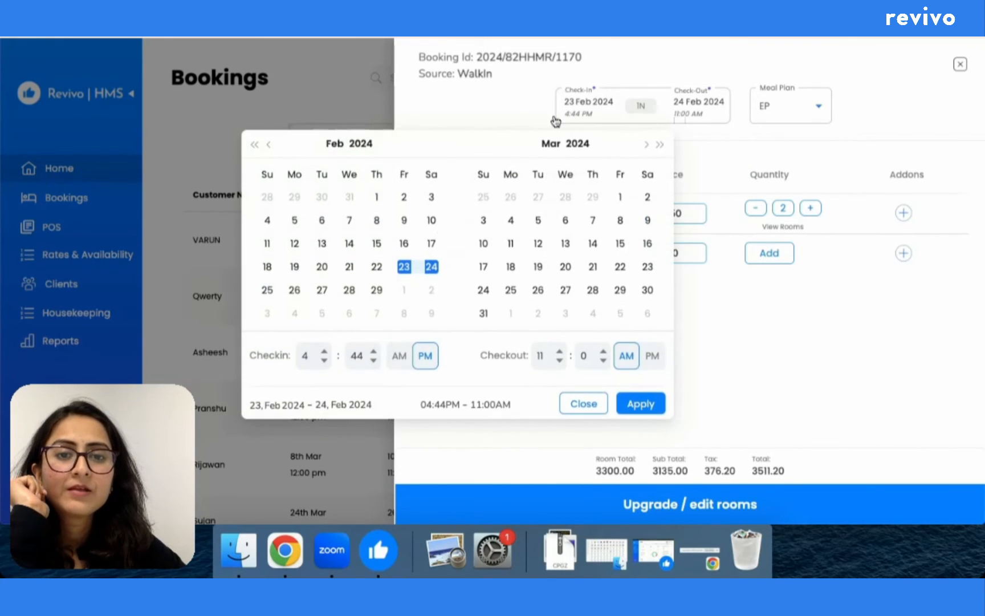
pyautogui.click(432, 269)
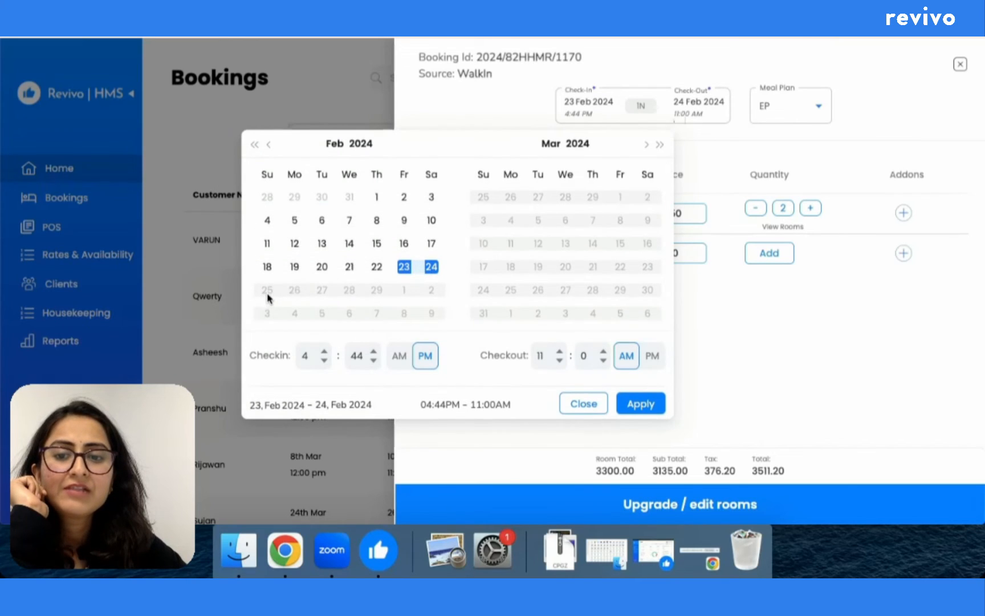
pyautogui.click(406, 273)
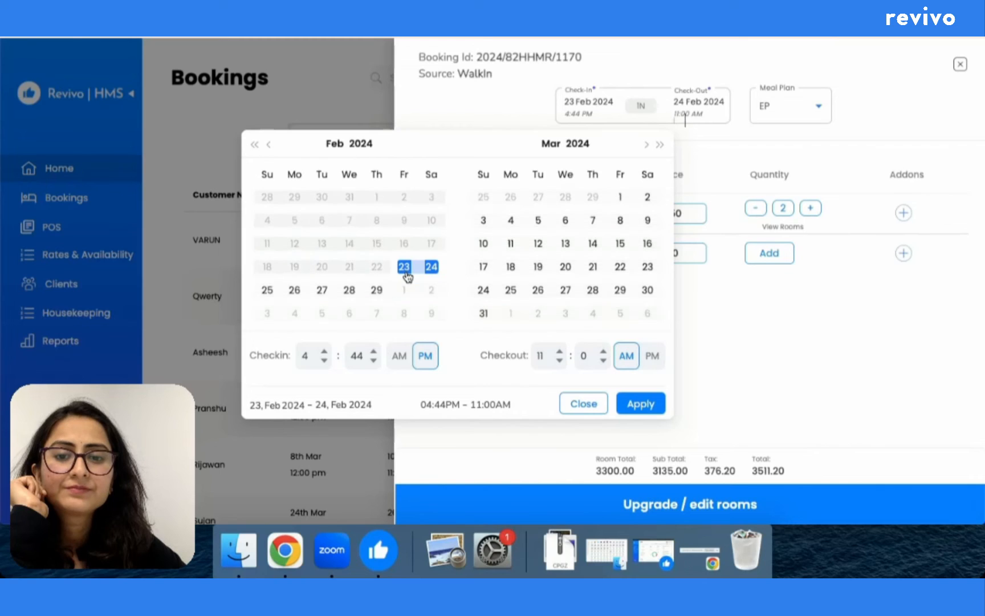
pyautogui.click(267, 291)
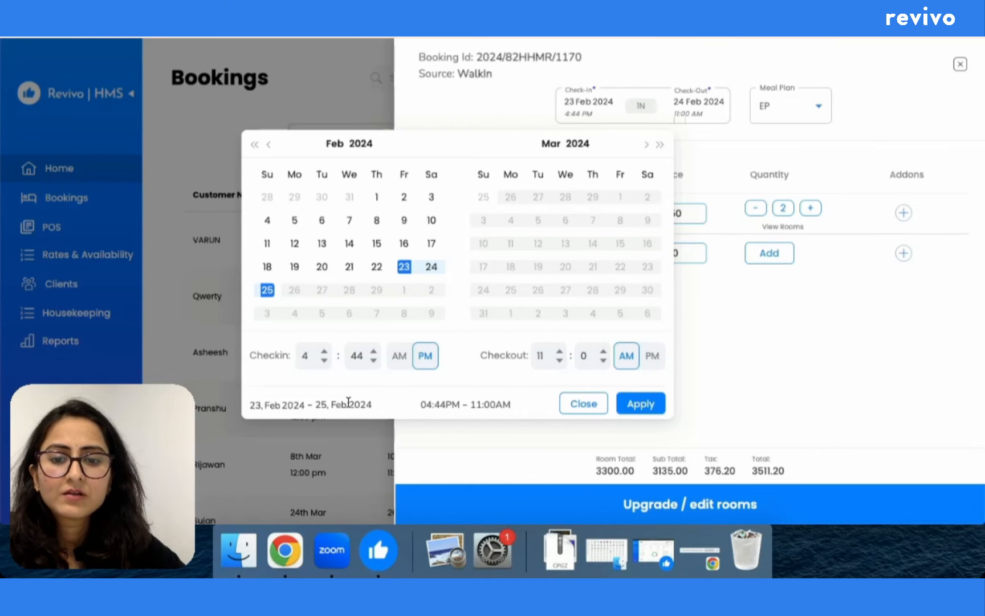
pyautogui.click(432, 266)
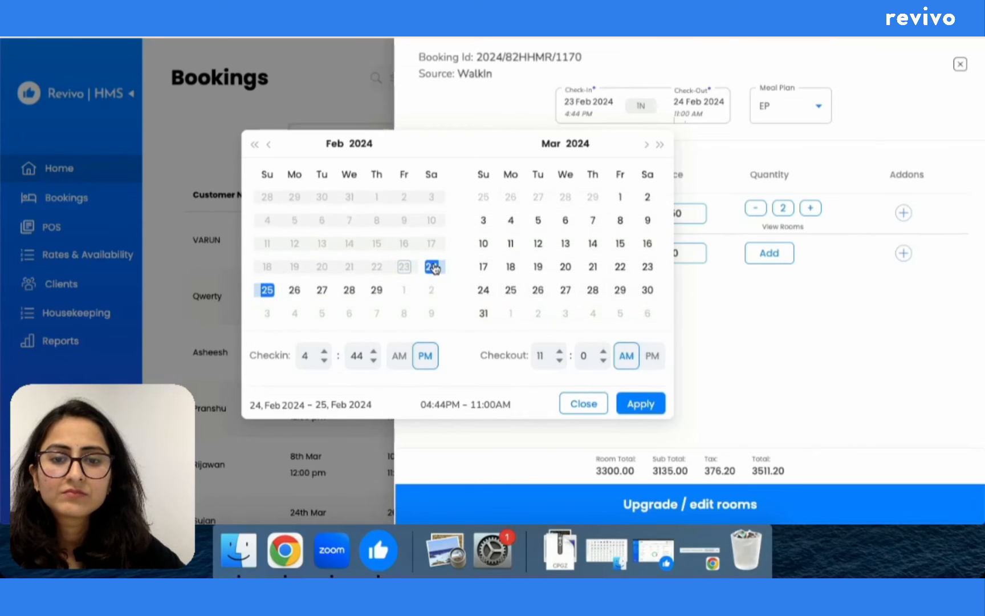
pyautogui.click(295, 291)
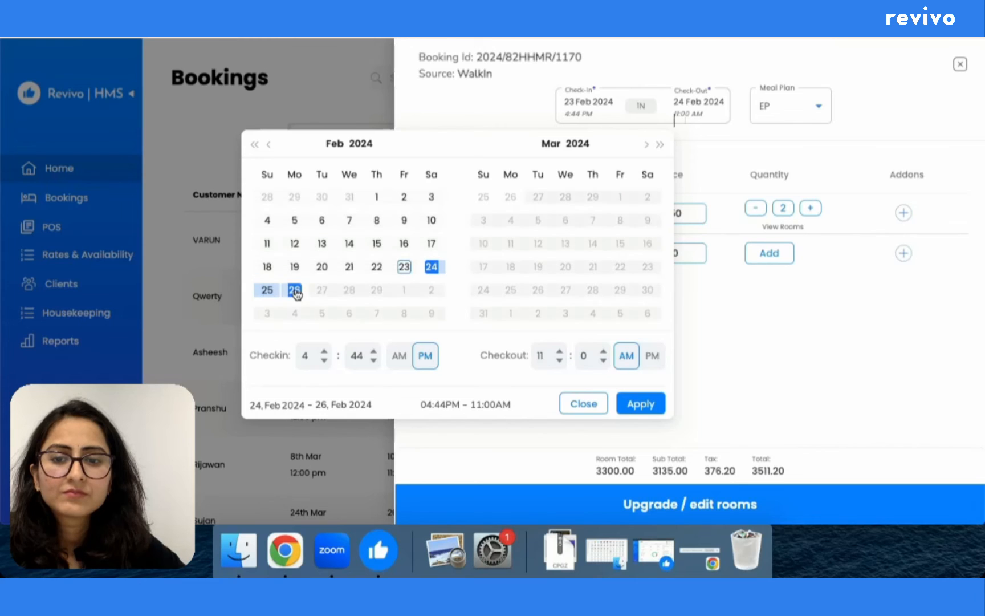
pyautogui.click(432, 266)
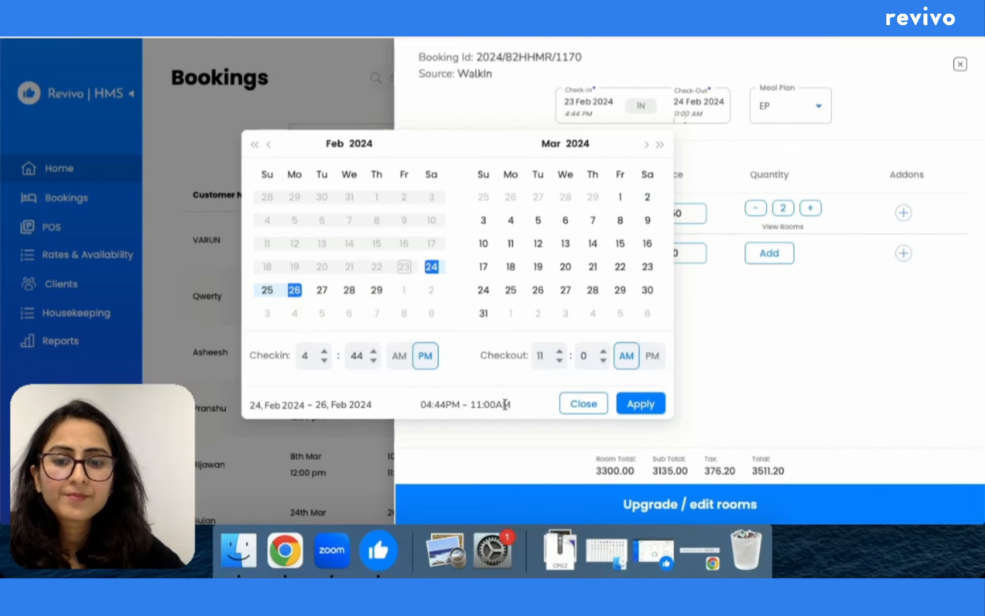
pyautogui.click(637, 405)
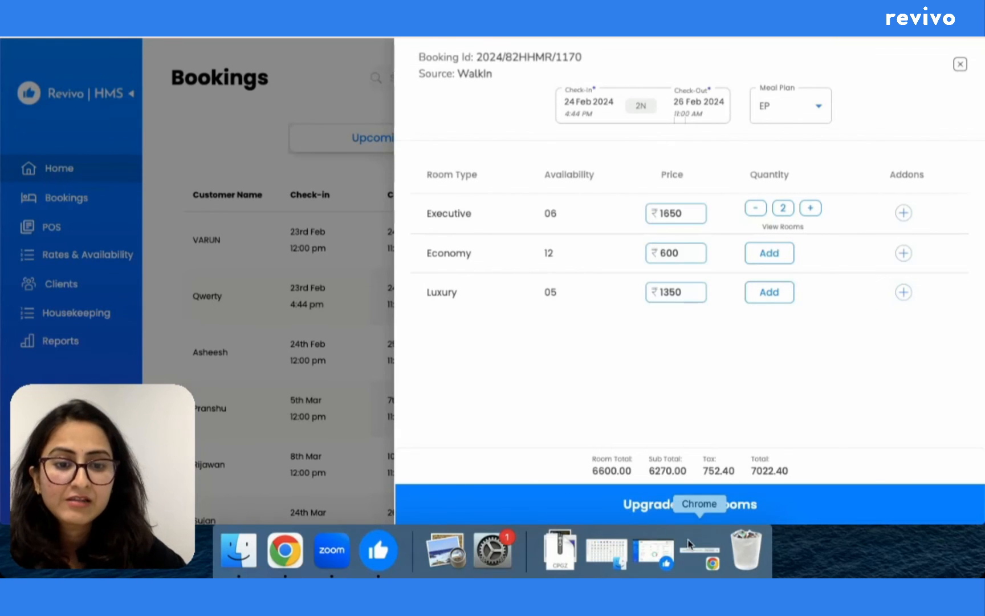
# Step: Save the 24–26 Feb dates (total 7022.40) and begin checking in the guests
pyautogui.click(663, 511)
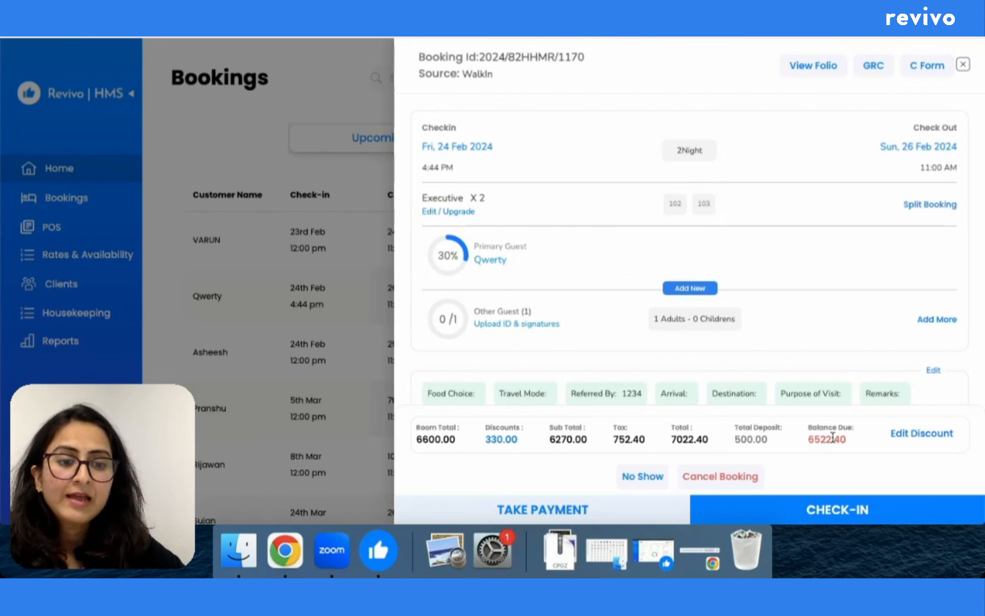
pyautogui.click(750, 510)
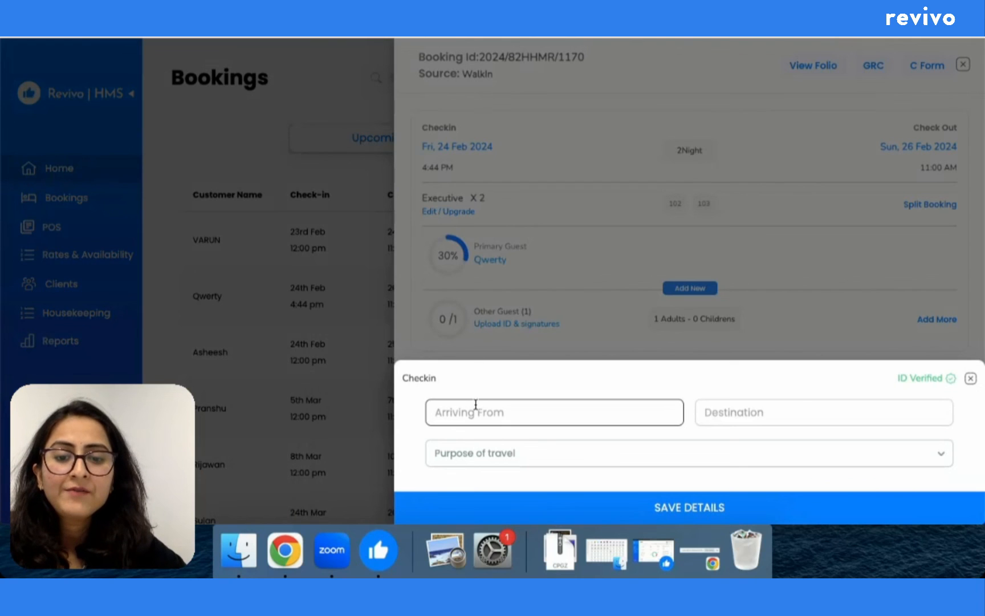
# Step: Enter 'delhi' as Arriving From and 'patna' as Destination, then choose a purpose of travel
pyautogui.click(488, 418)
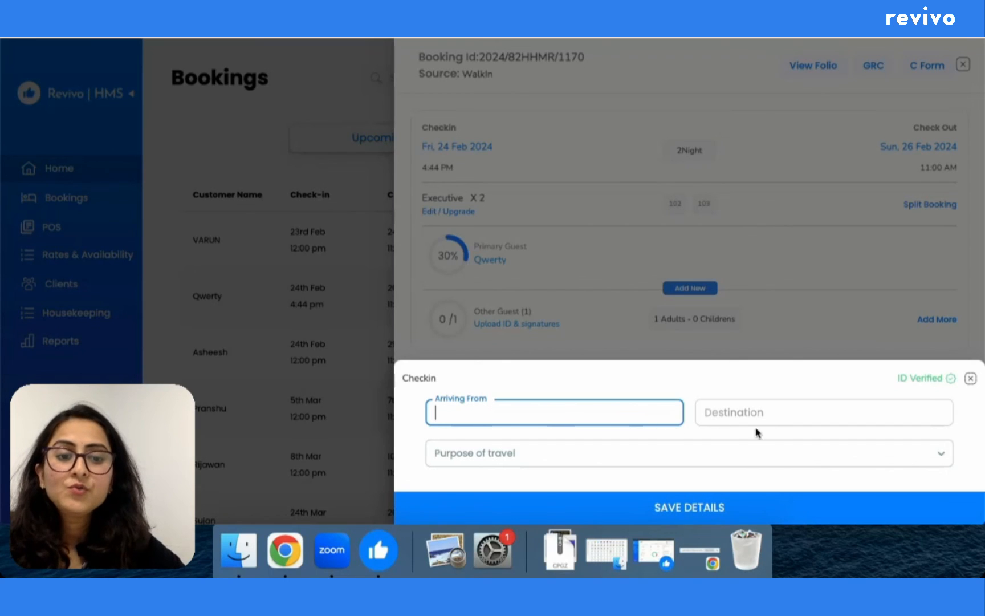
pyautogui.click(771, 411)
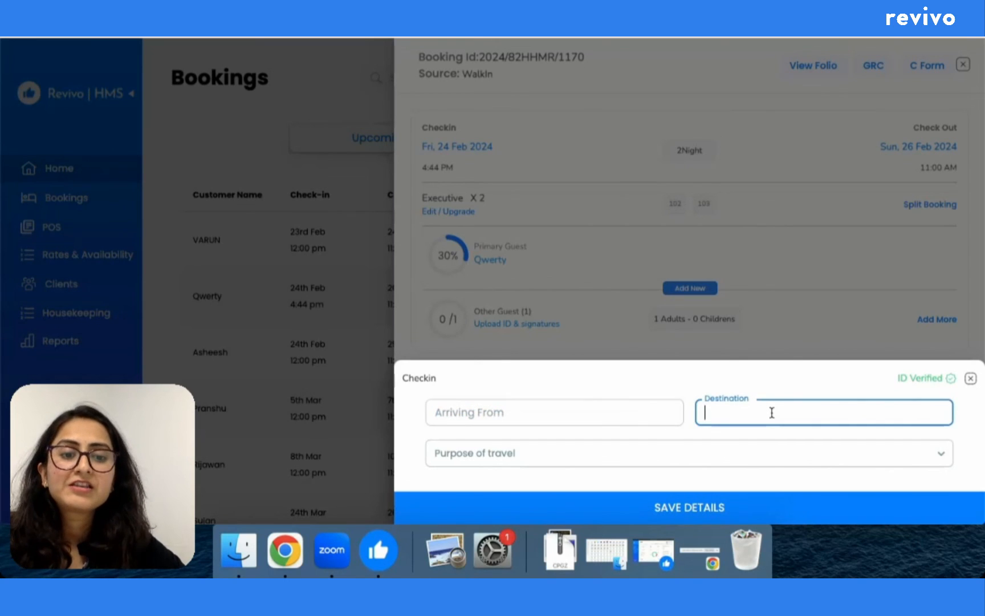
pyautogui.click(609, 414)
pyautogui.write('delhi')
pyautogui.press('Tab')
pyautogui.write('p')
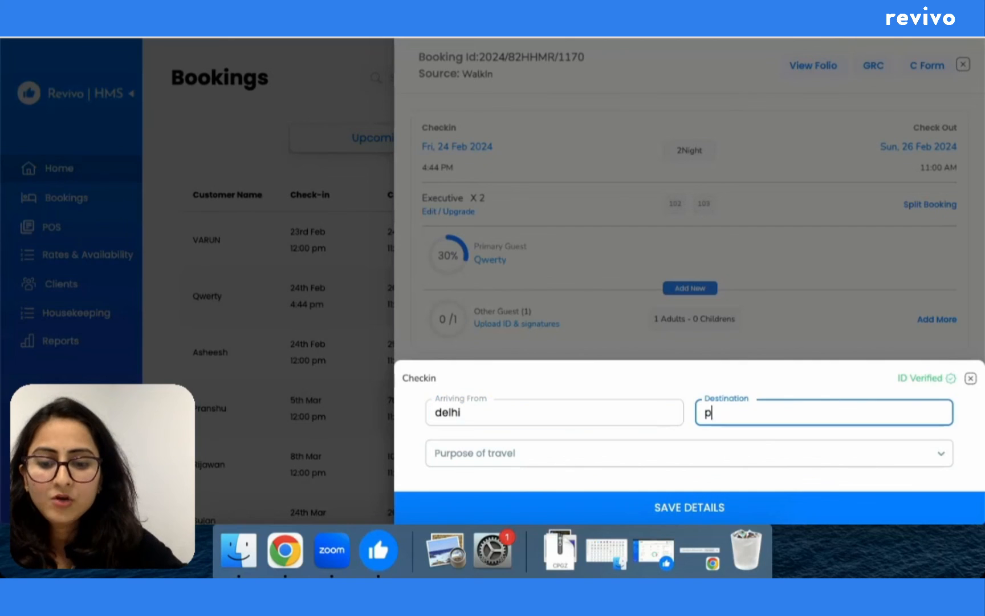
pyautogui.write('atna')
pyautogui.click(663, 462)
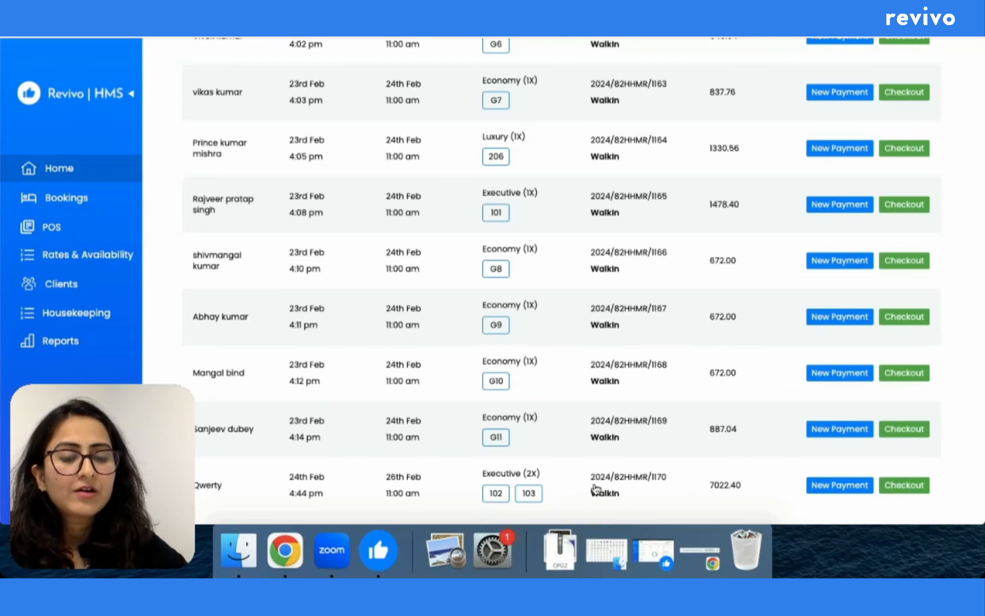
# Step: Undo the check-in for the rooms 102–103 booking, then cancel it, confirming with YES
pyautogui.click(516, 485)
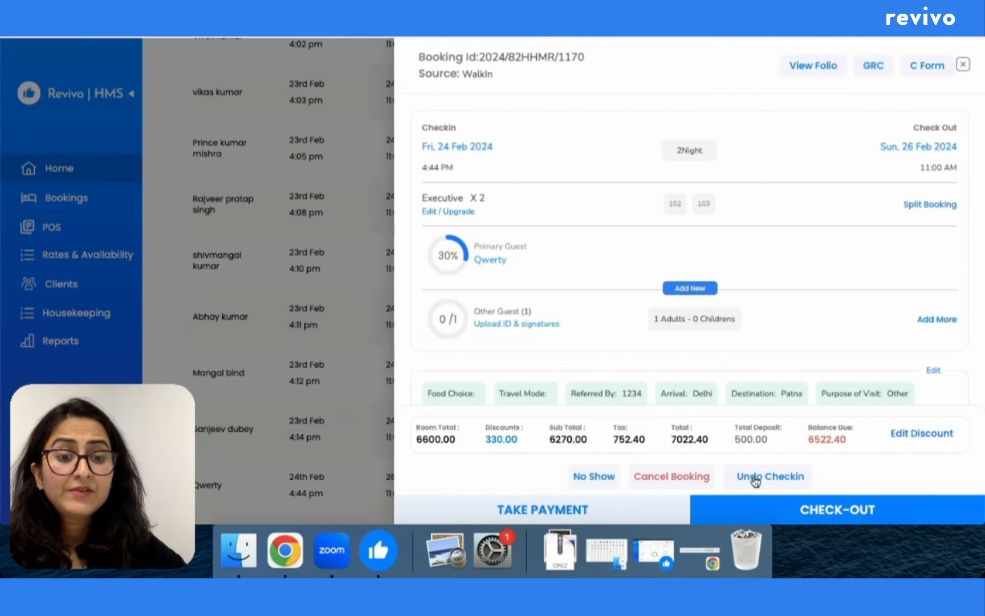
pyautogui.click(756, 479)
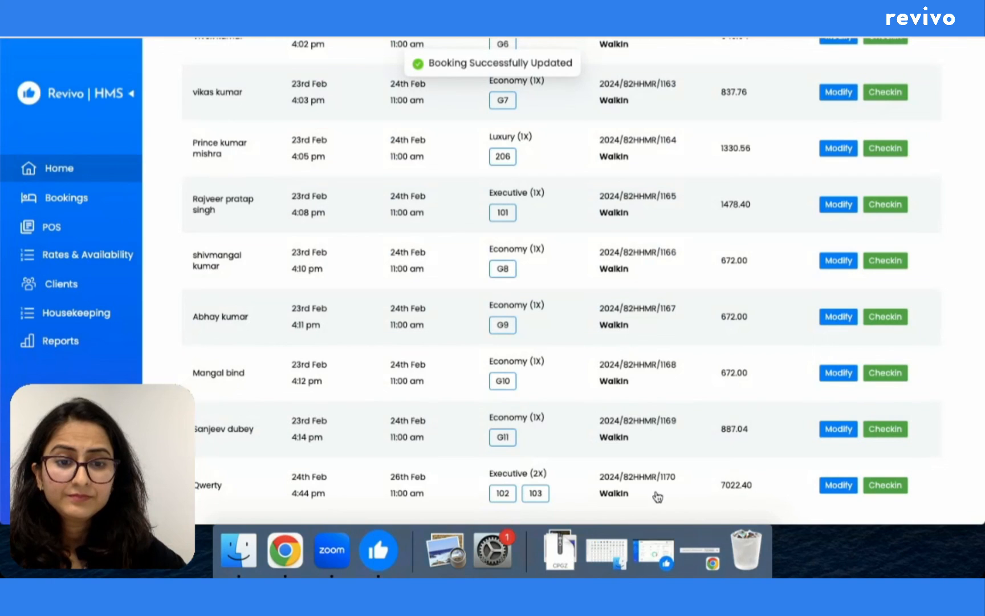
pyautogui.click(551, 498)
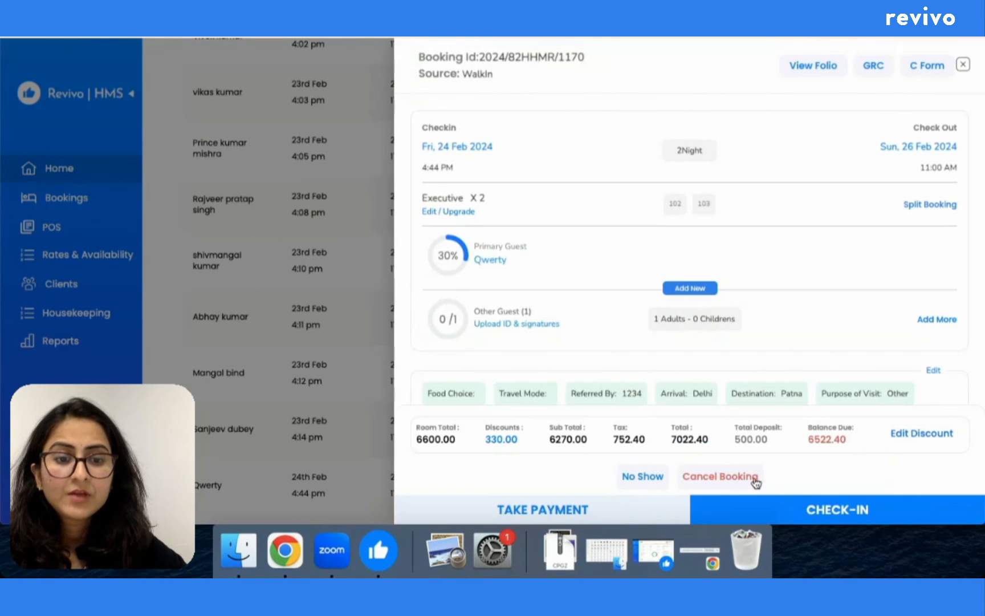
pyautogui.click(719, 478)
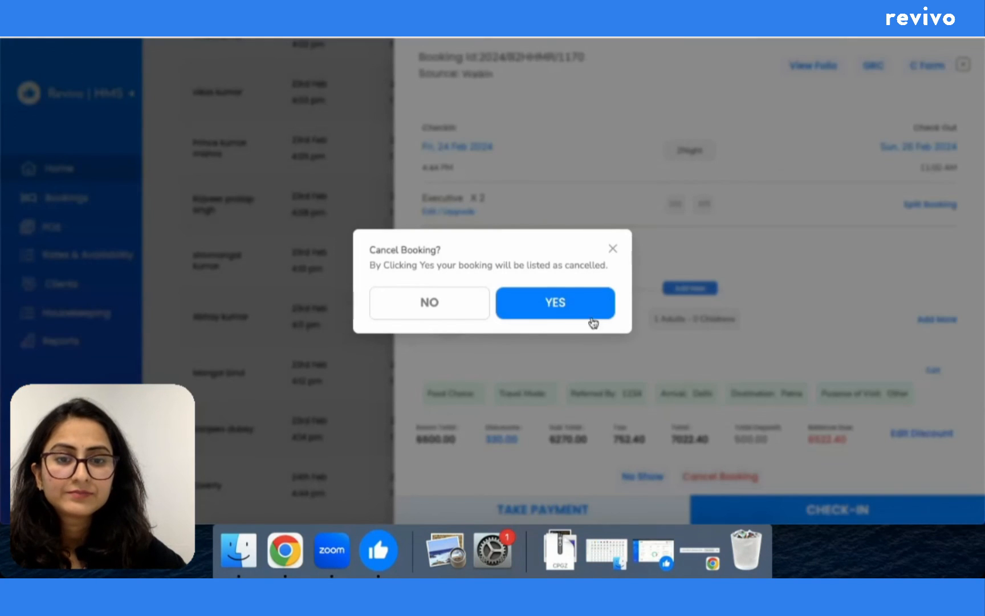
pyautogui.click(546, 307)
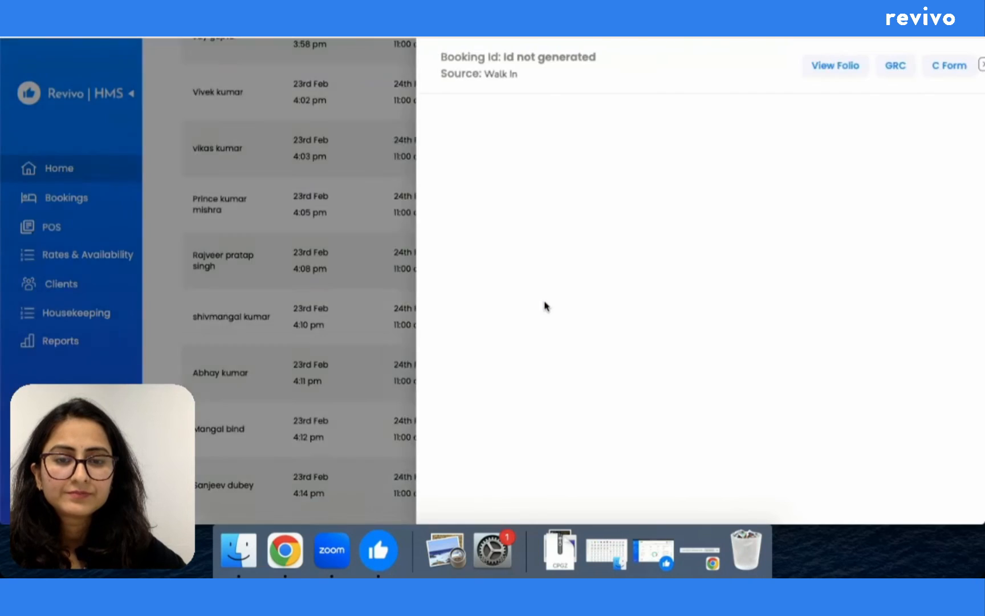